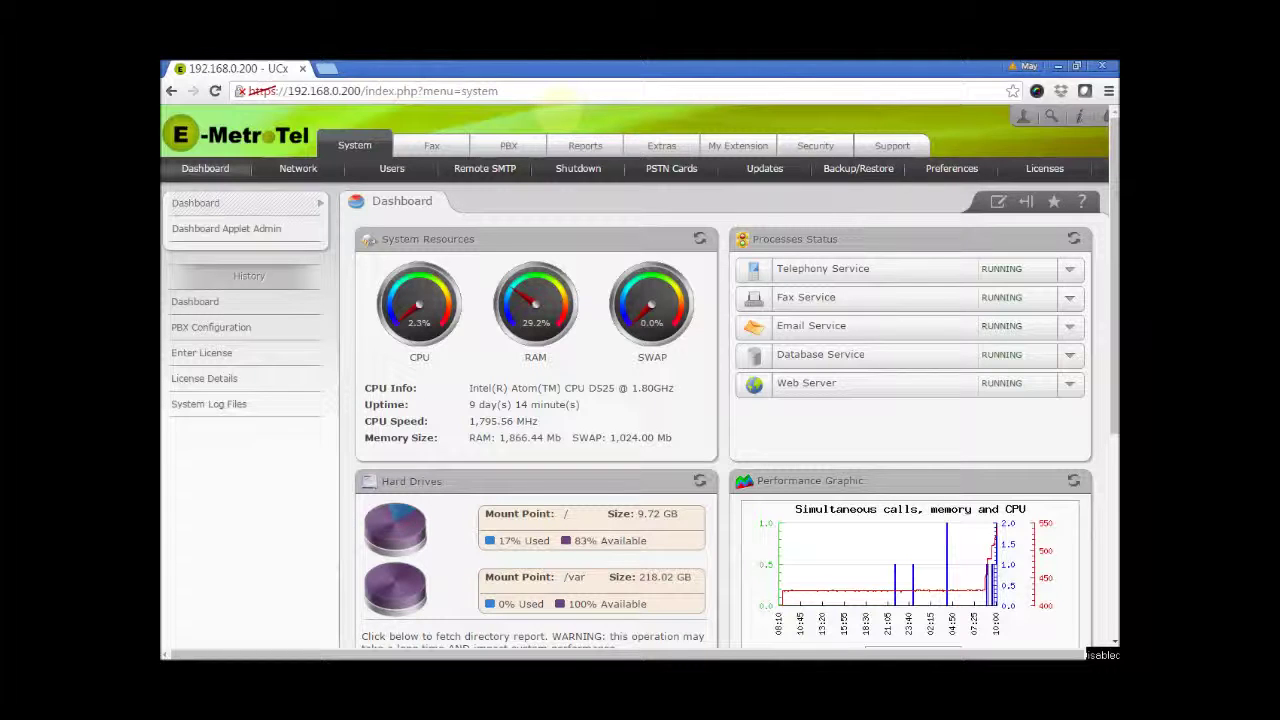
# Open the PBX Advanced Settings, set Hook Time Conditions Module to True and save the change.
pyautogui.click(508, 148)
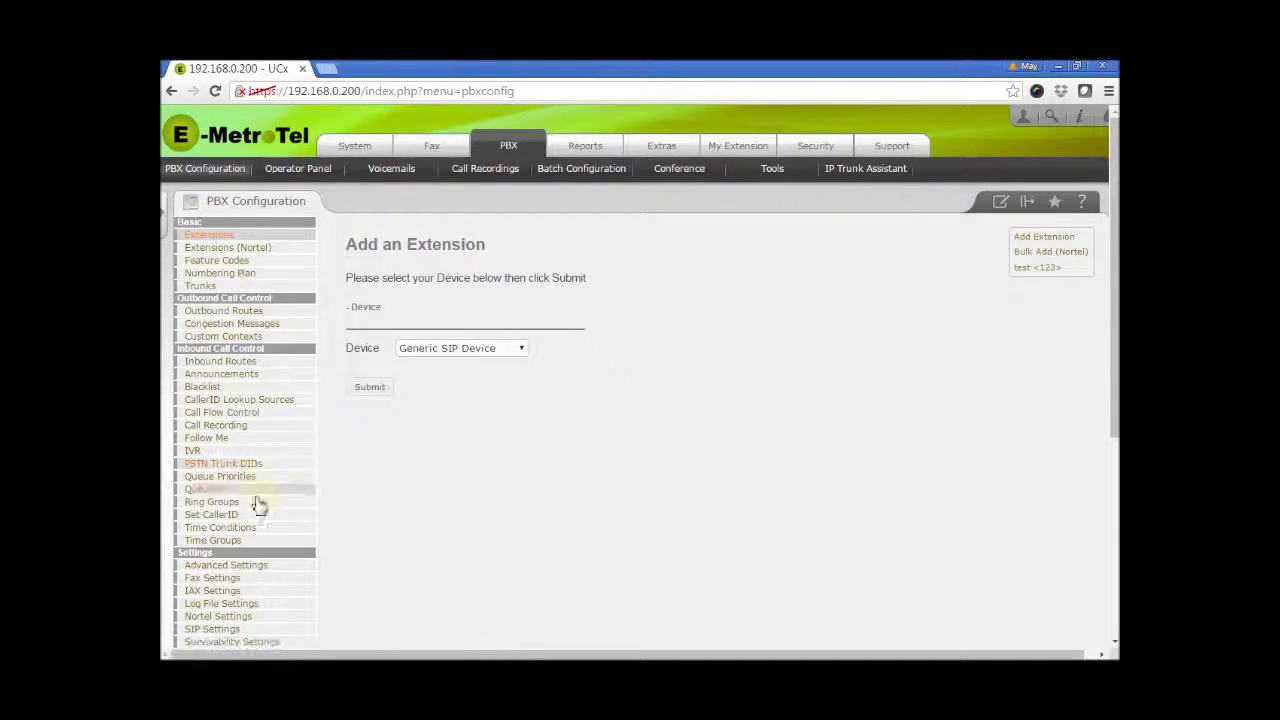
pyautogui.click(246, 566)
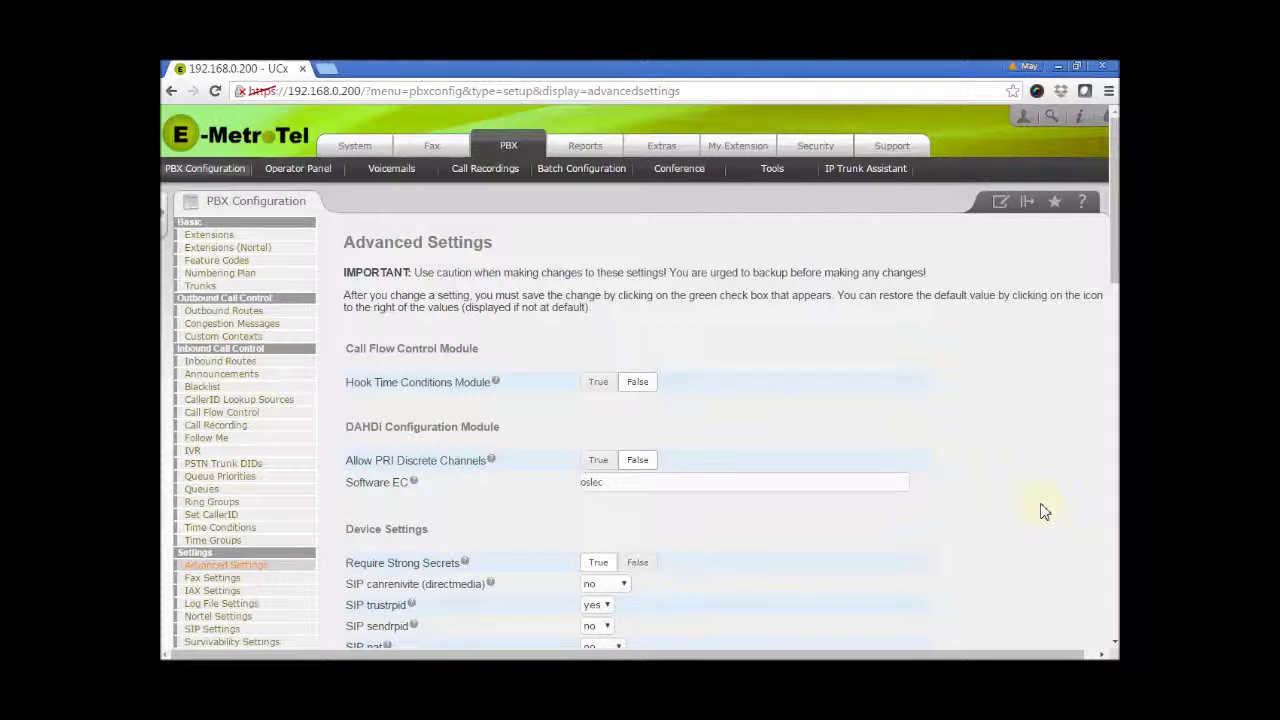
pyautogui.click(594, 386)
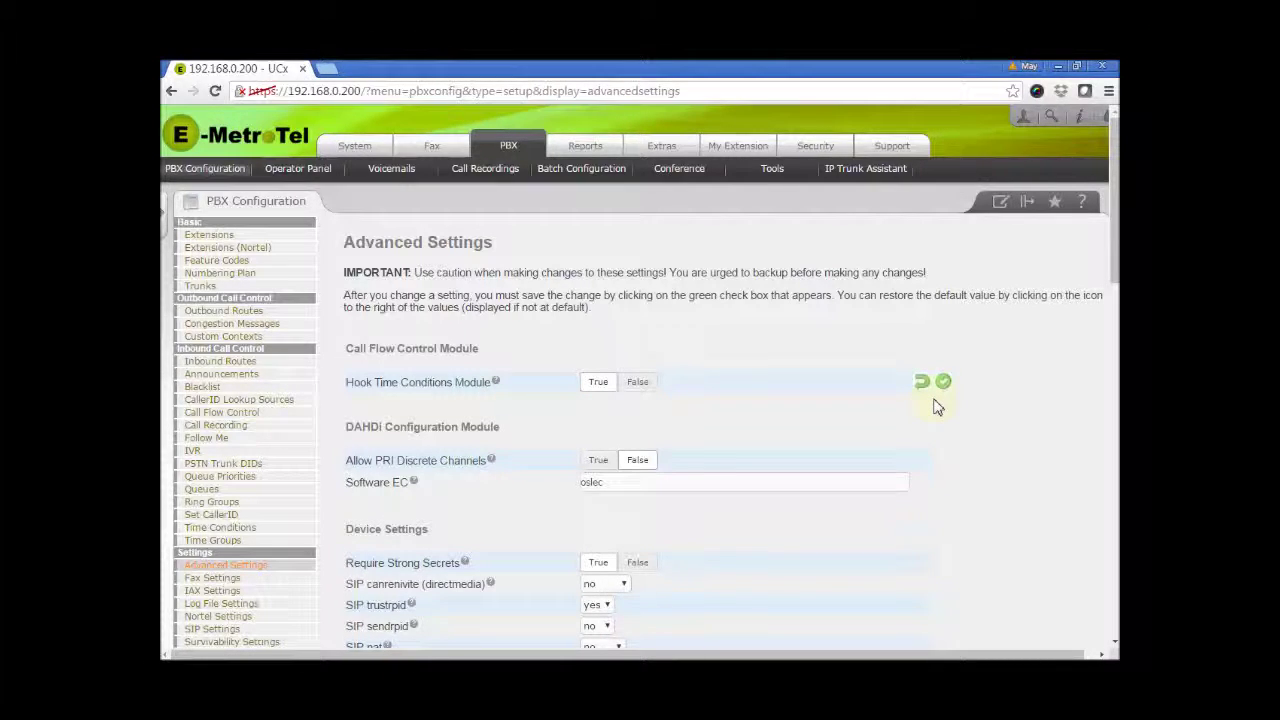
pyautogui.click(943, 382)
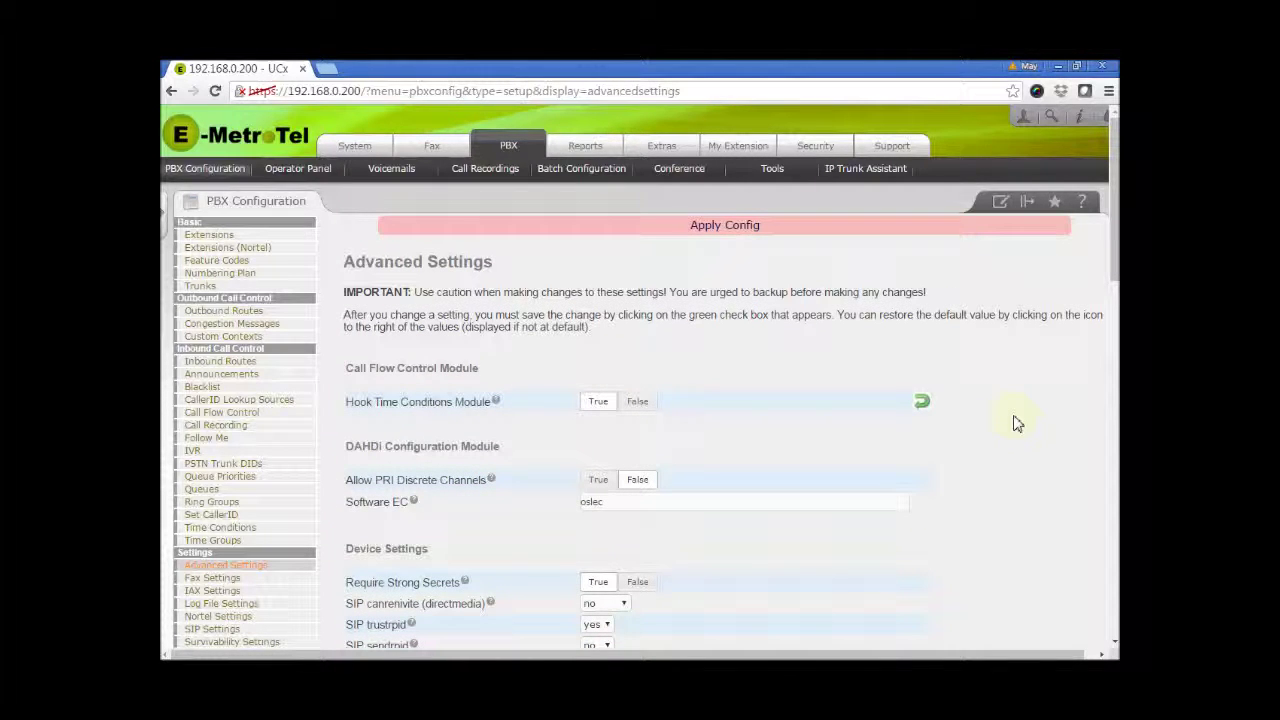
# Restore Hook Time Conditions Module to its default of False, save it and apply the configuration.
pyautogui.click(922, 403)
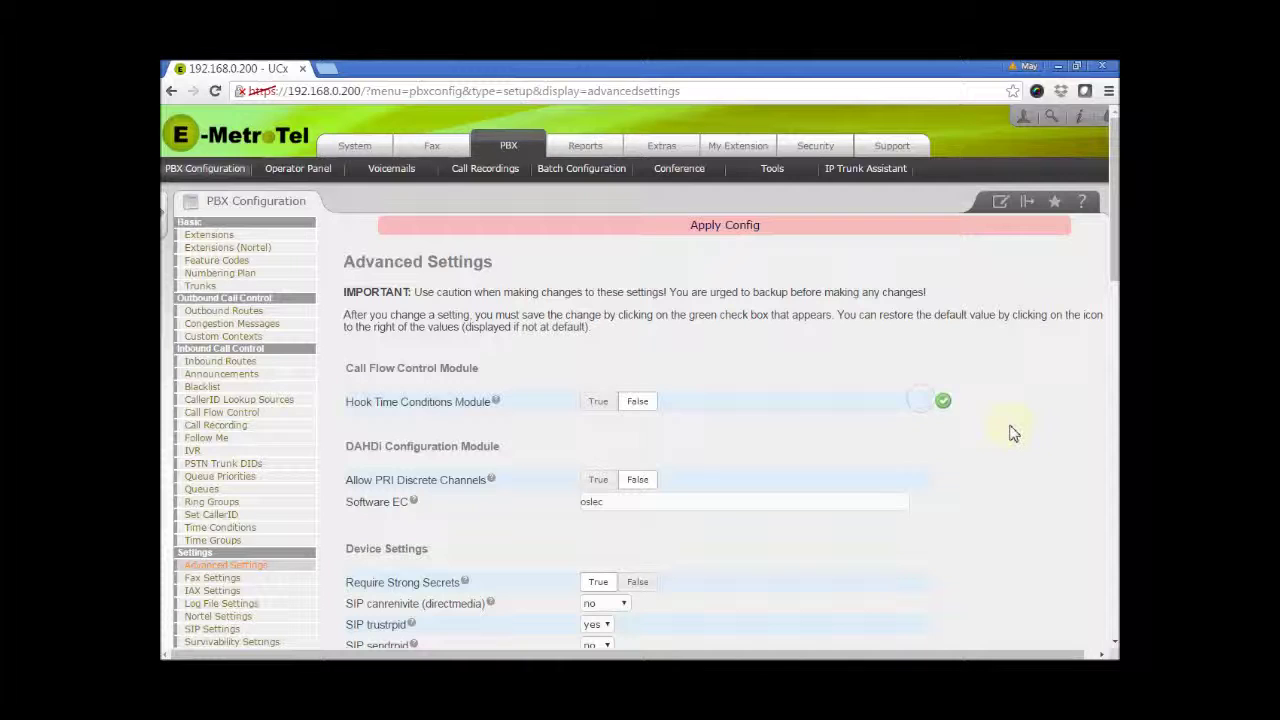
pyautogui.click(943, 401)
pyautogui.click(735, 228)
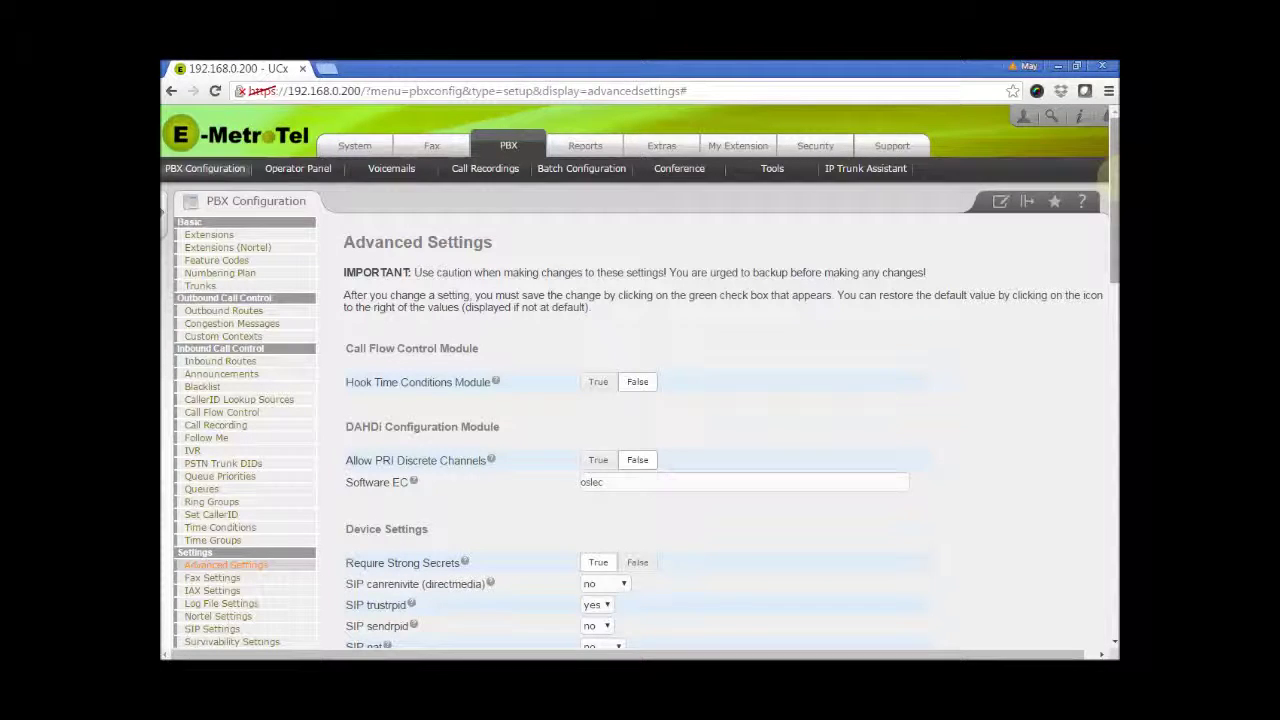
# Examine the Asterisk Dial Options and Asterisk Outbound Trunk Dial Options values in the Dialplan and Operational section.
pyautogui.scroll(-1, 1112, 200)
pyautogui.scroll(-3, 1112, 200)
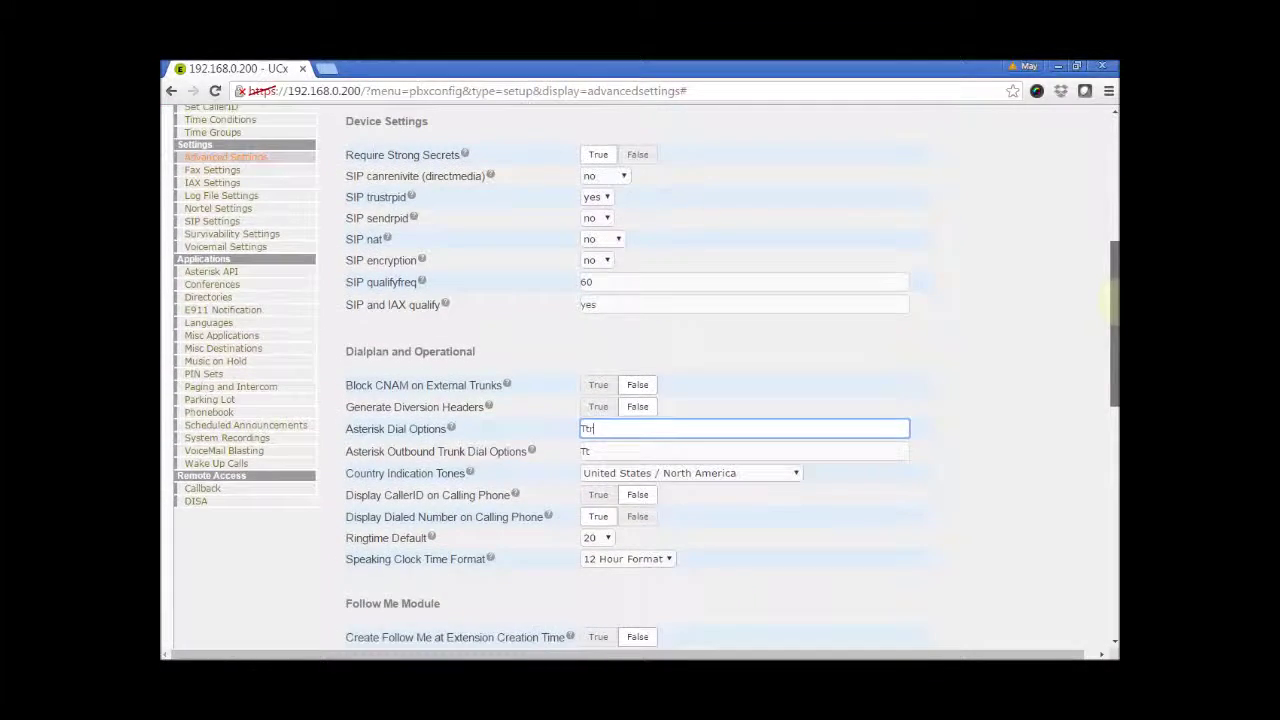
pyautogui.write('I')
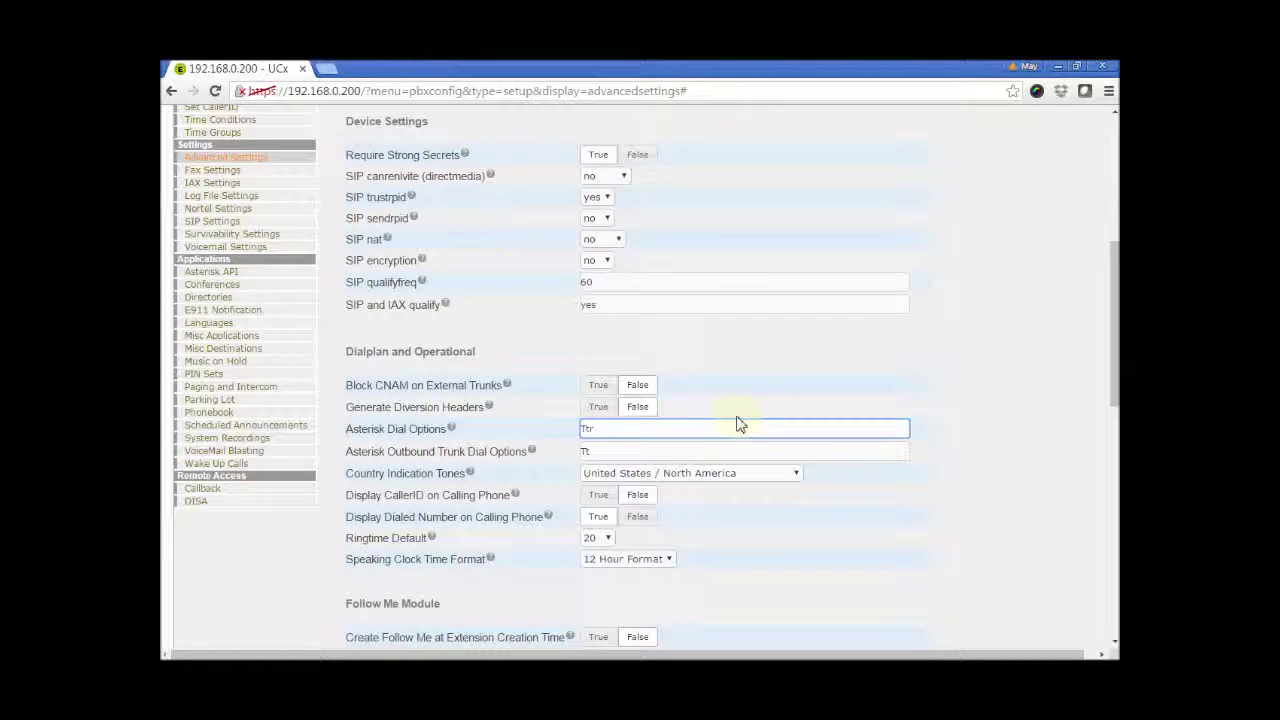
pyautogui.write(',')
pyautogui.click(680, 451)
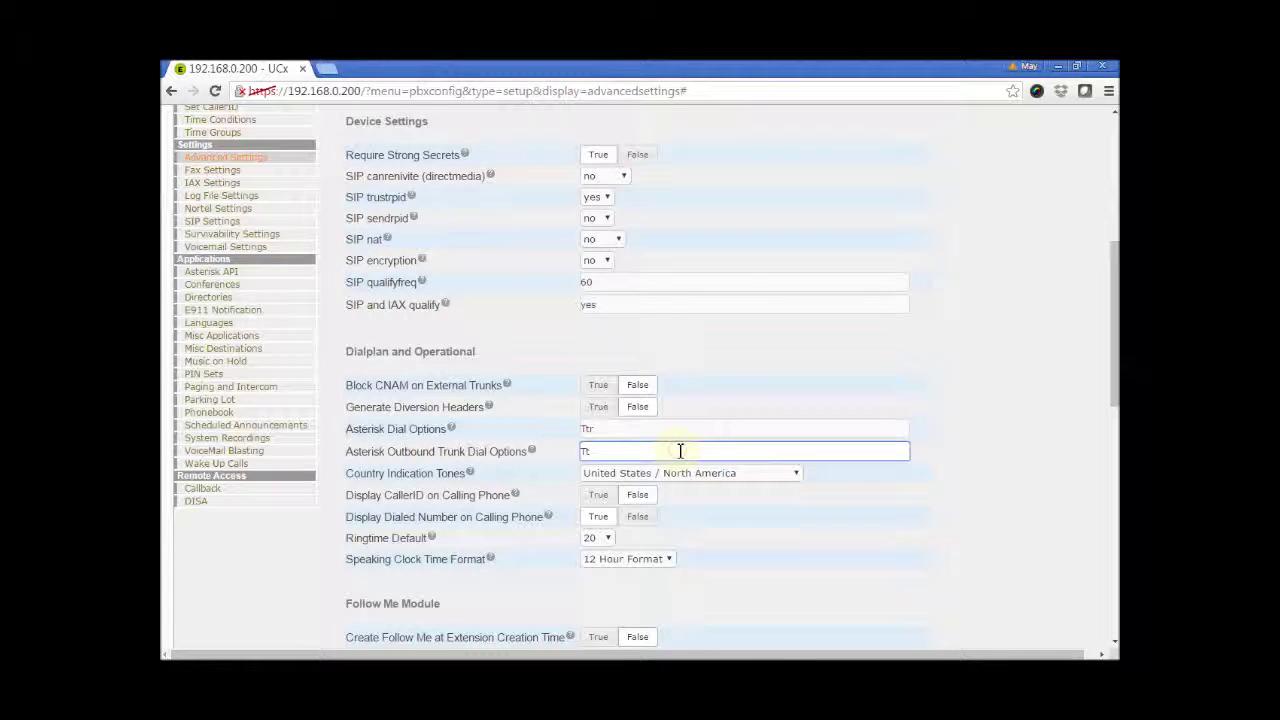
pyautogui.click(681, 431)
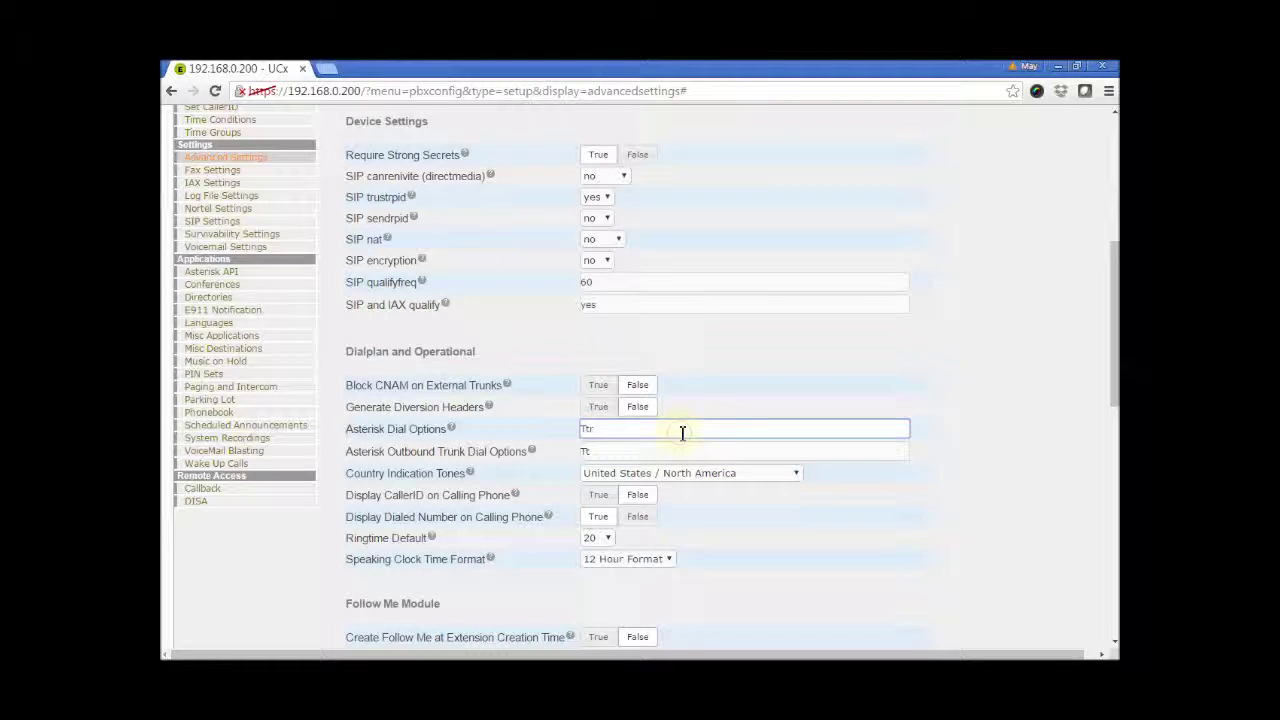
pyautogui.press('BackSpace')
pyautogui.click(680, 450)
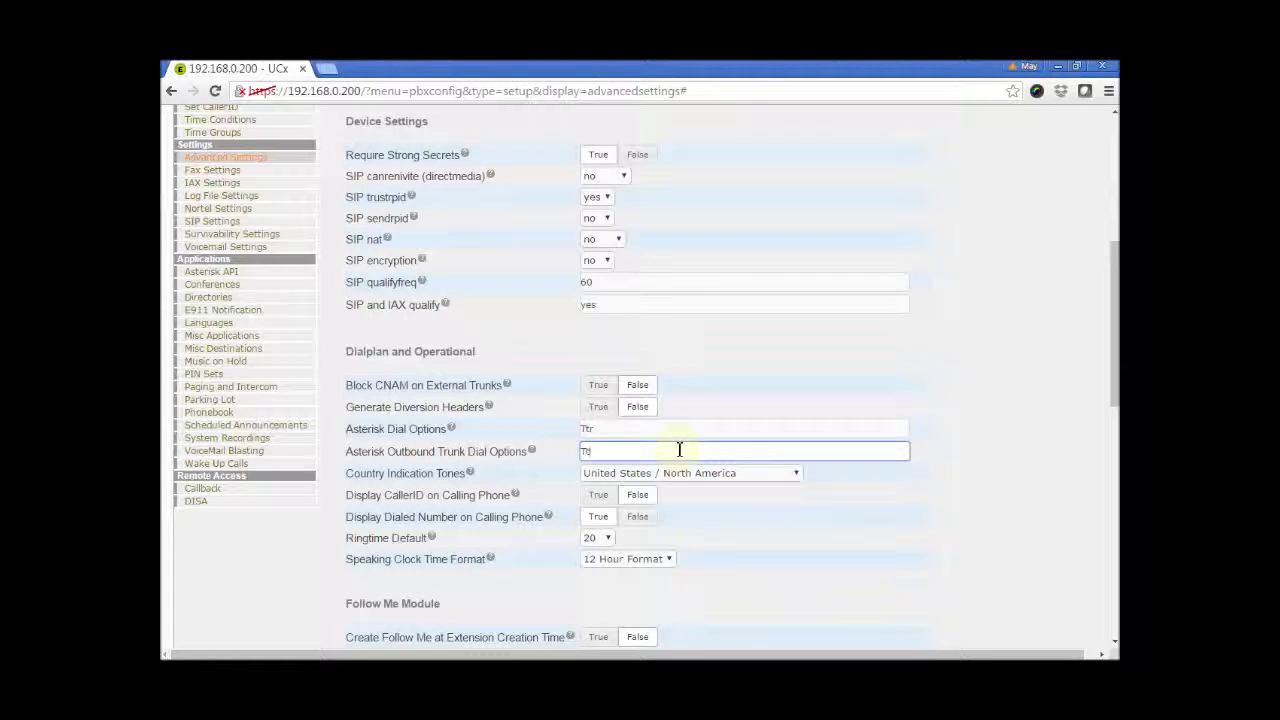
pyautogui.click(675, 432)
pyautogui.click(666, 449)
pyautogui.click(670, 429)
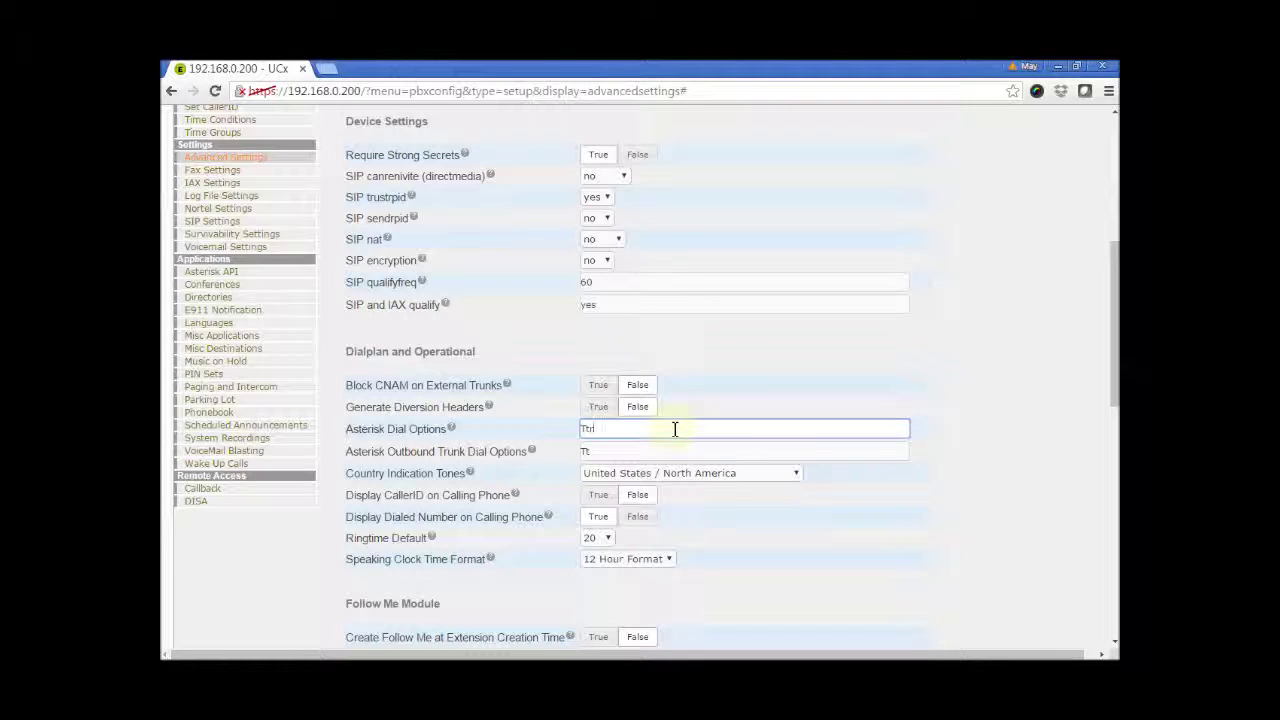
pyautogui.write(',')
pyautogui.press('BackSpace')
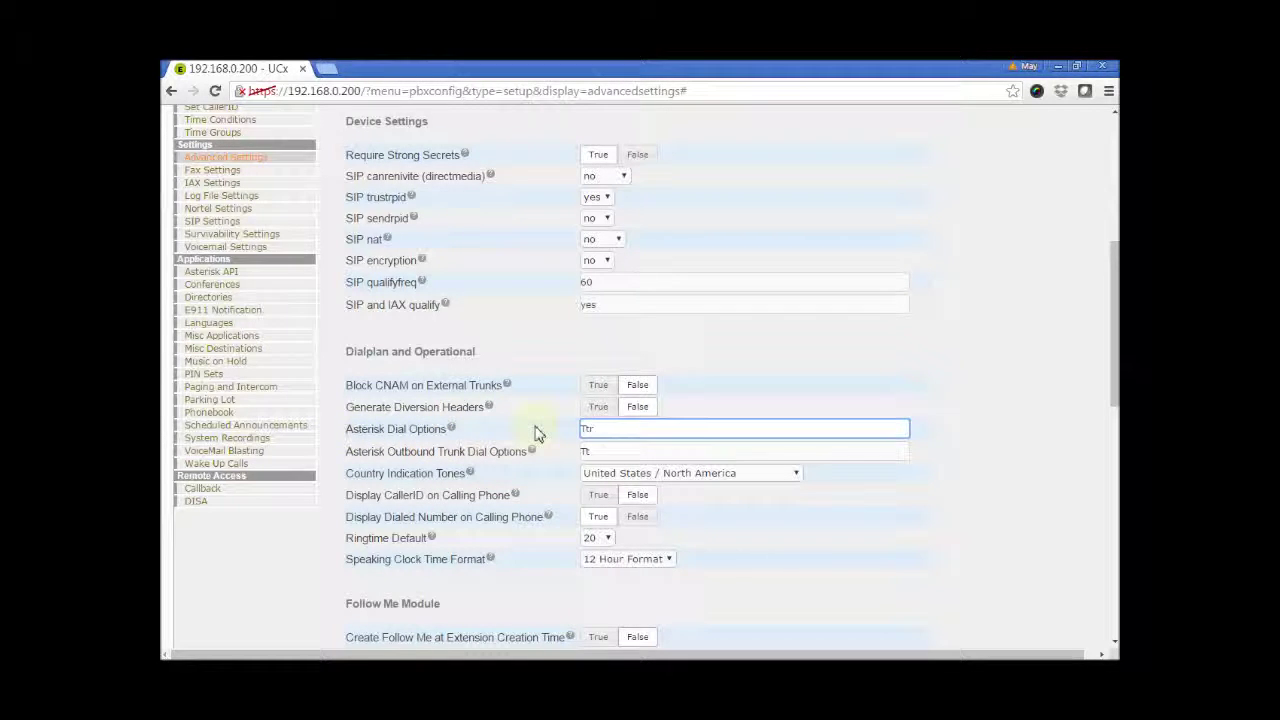
pyautogui.write(',')
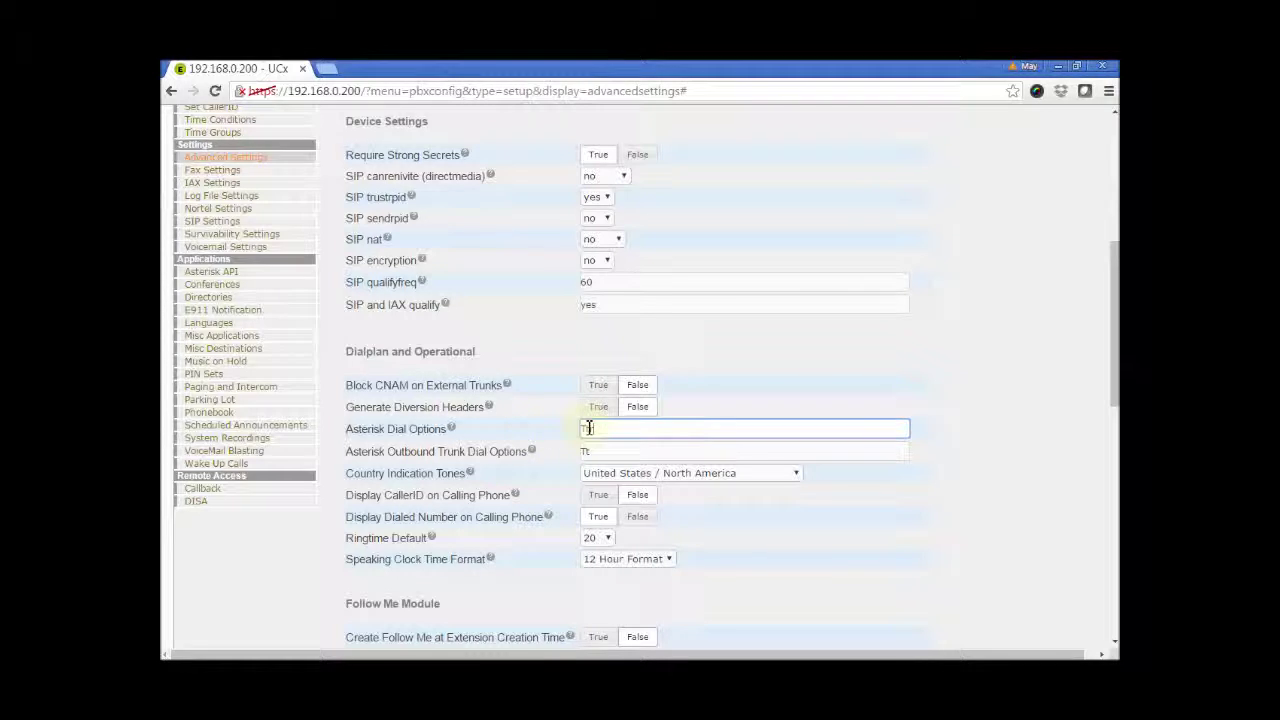
pyautogui.doubleClick(631, 430)
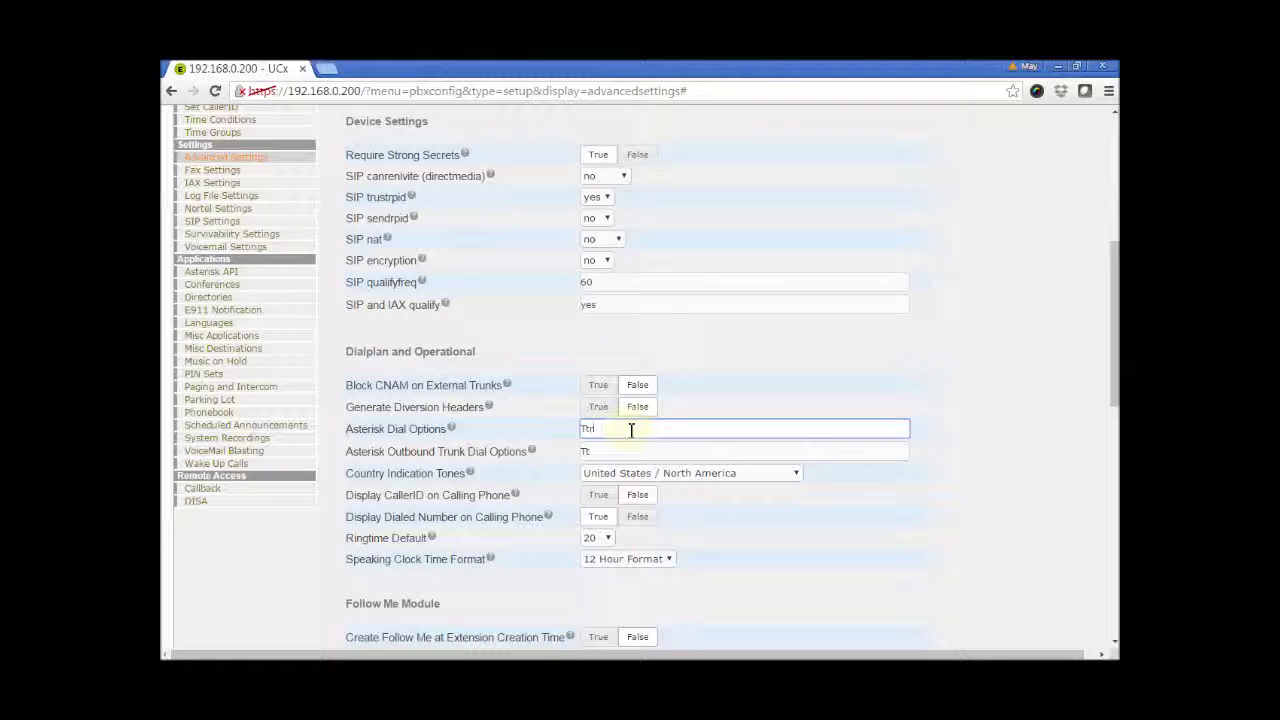
pyautogui.write(',')
pyautogui.hotkey('alt', 'Tab')
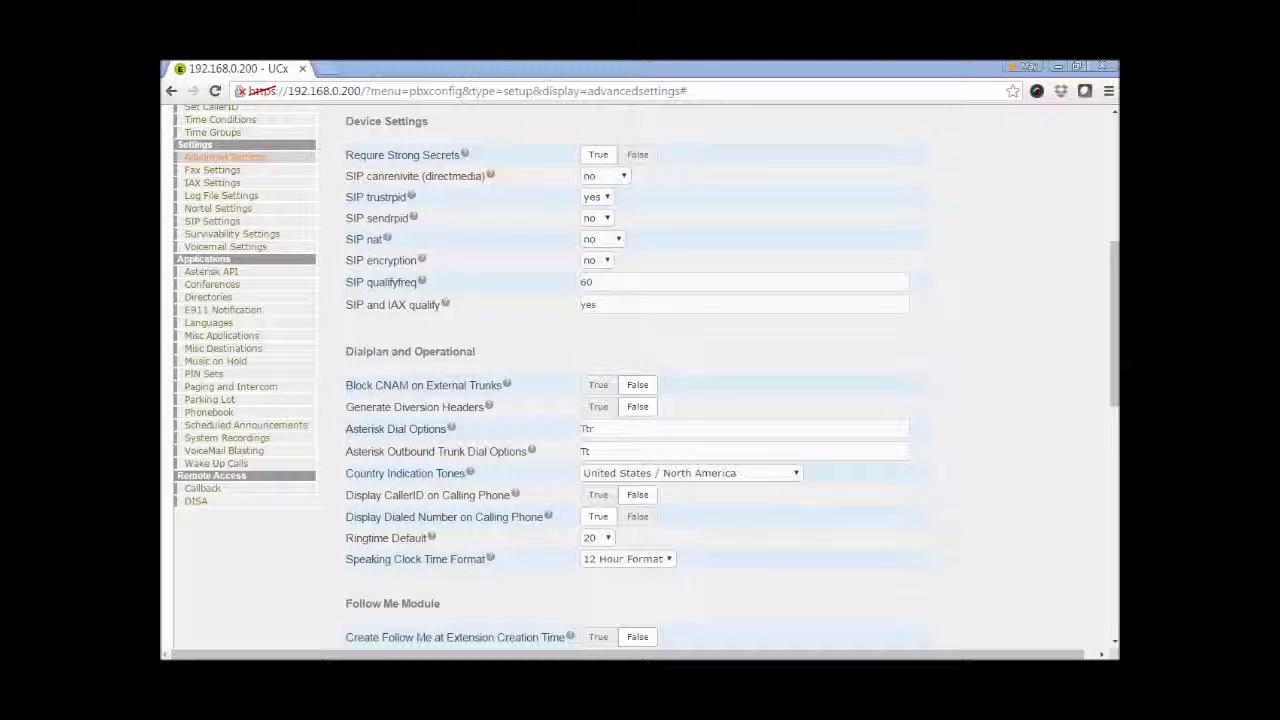
pyautogui.click(609, 431)
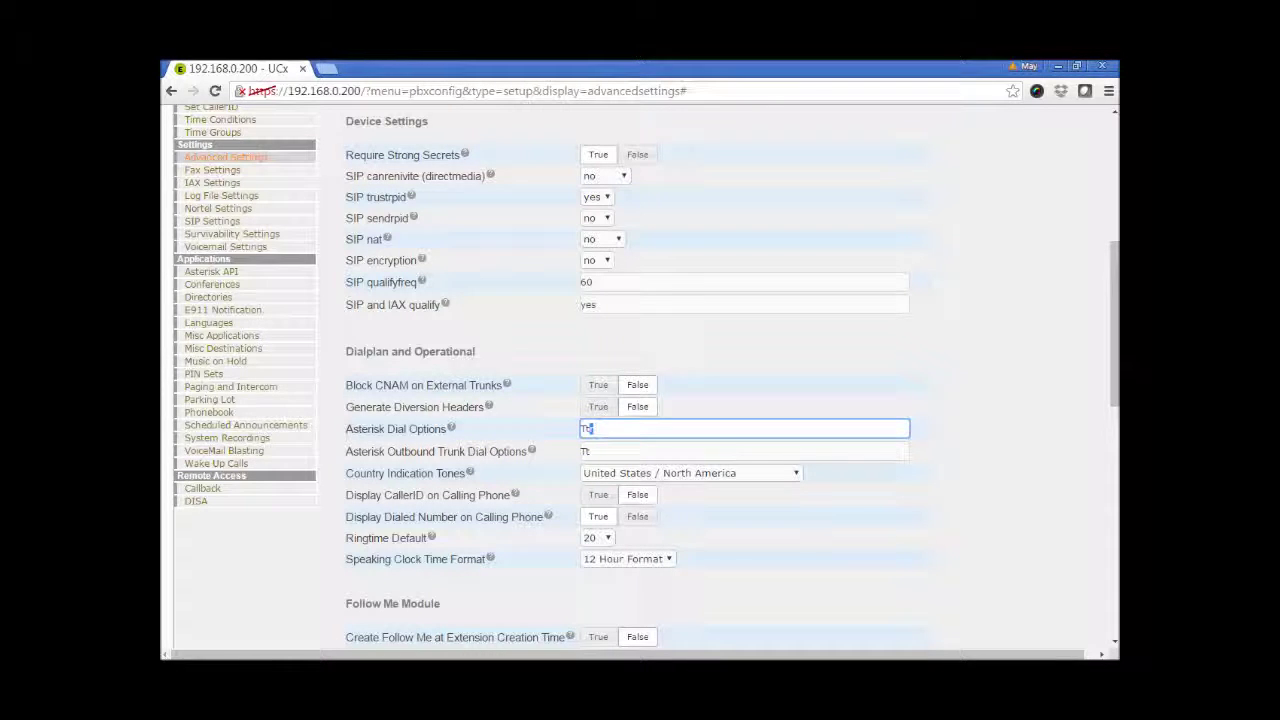
pyautogui.write('r')
pyautogui.click(745, 384)
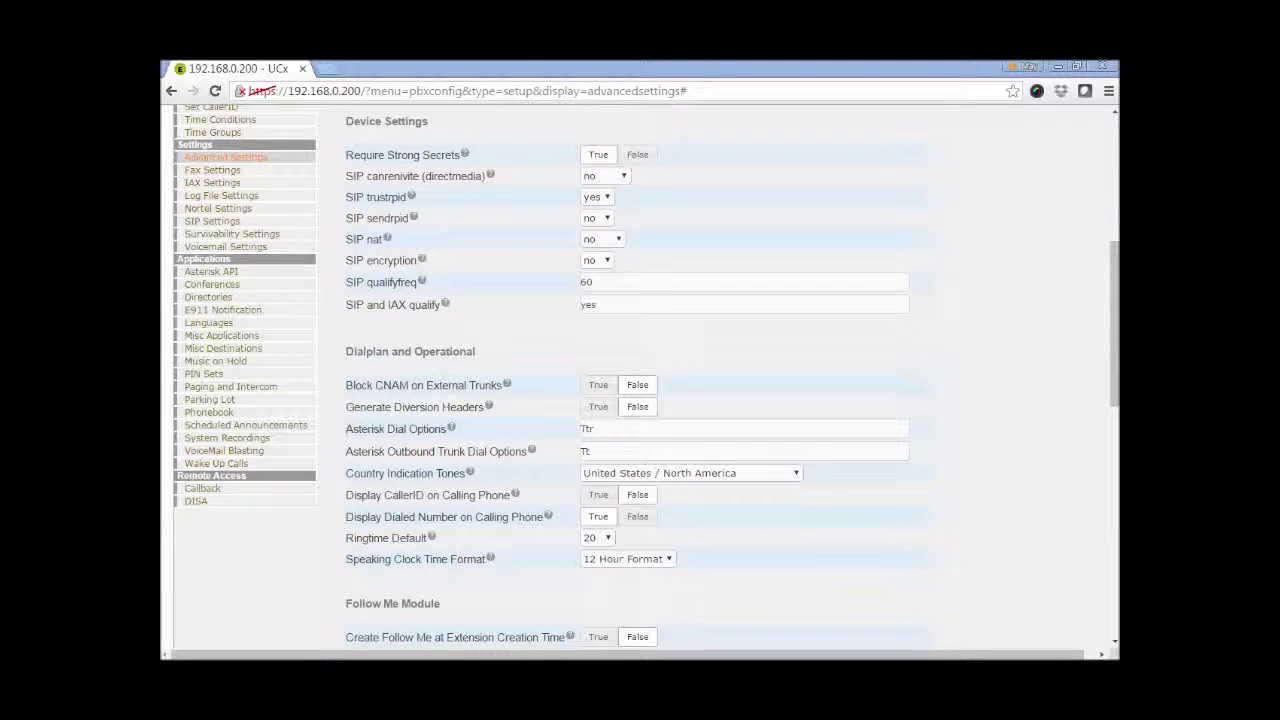
# Set Asterisk Outbound Trunk Dial Options to TtWw and save the change.
pyautogui.click(624, 452)
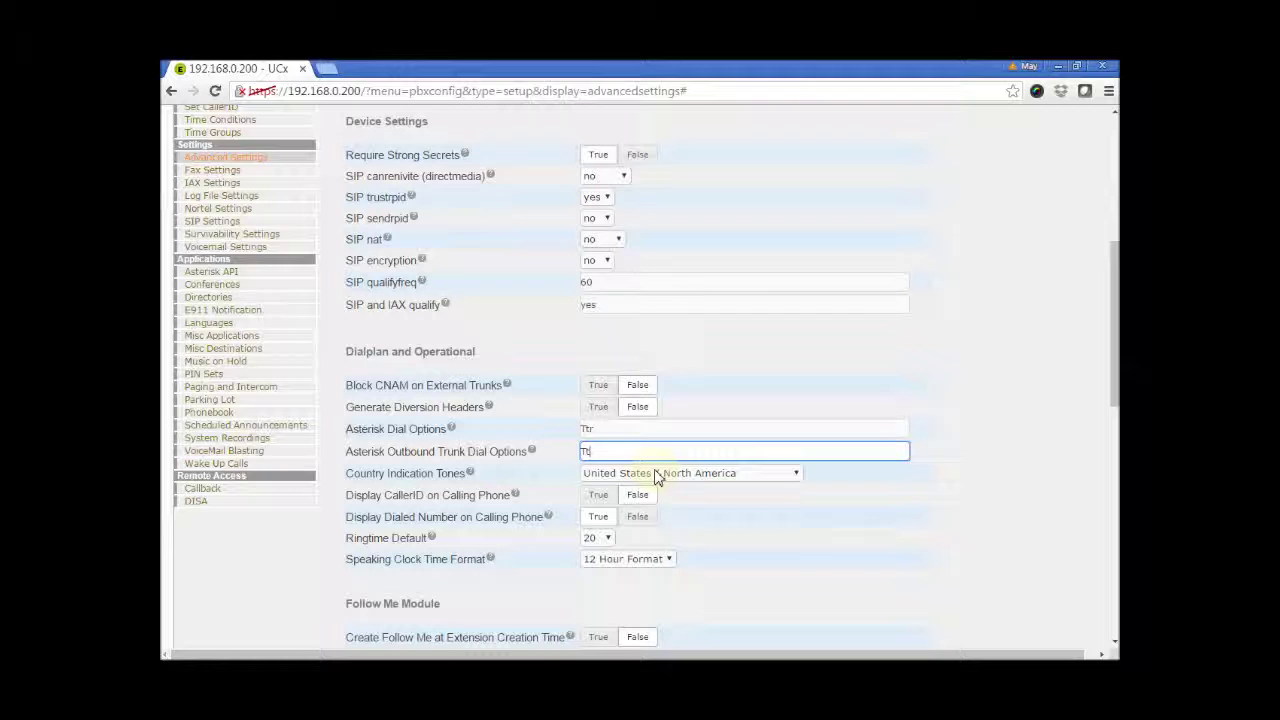
pyautogui.write('Ww')
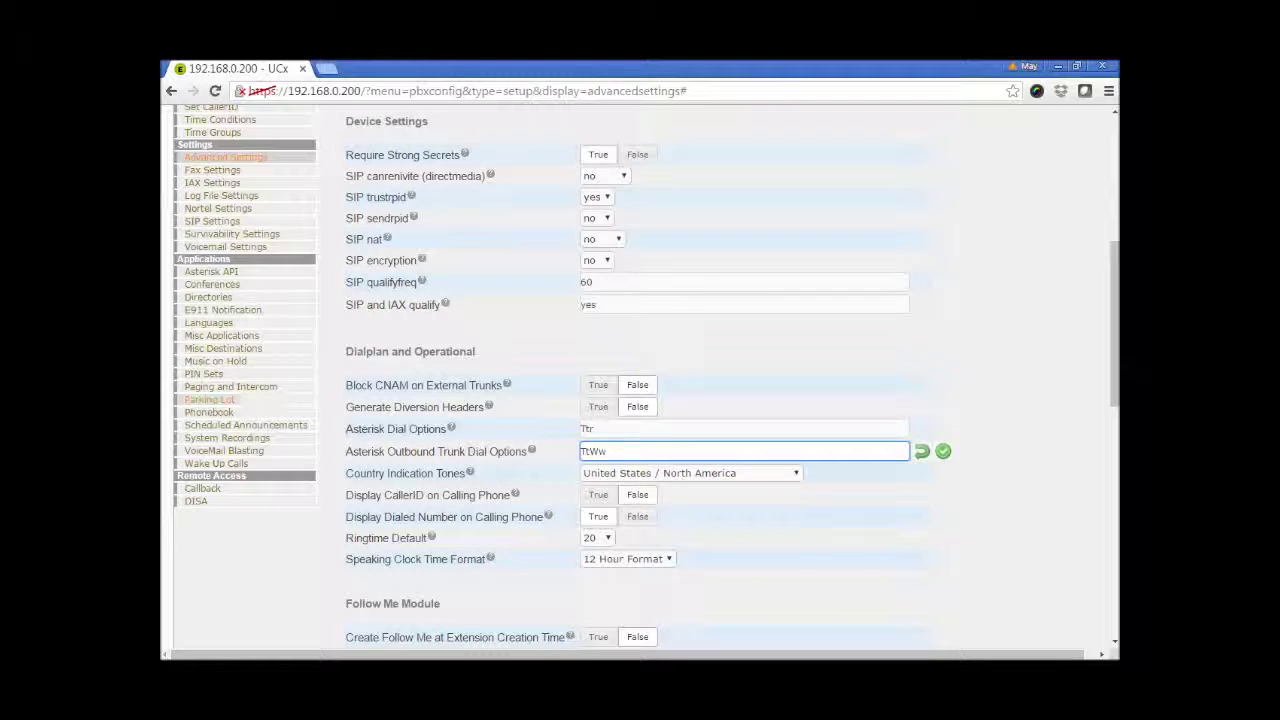
pyautogui.click(944, 452)
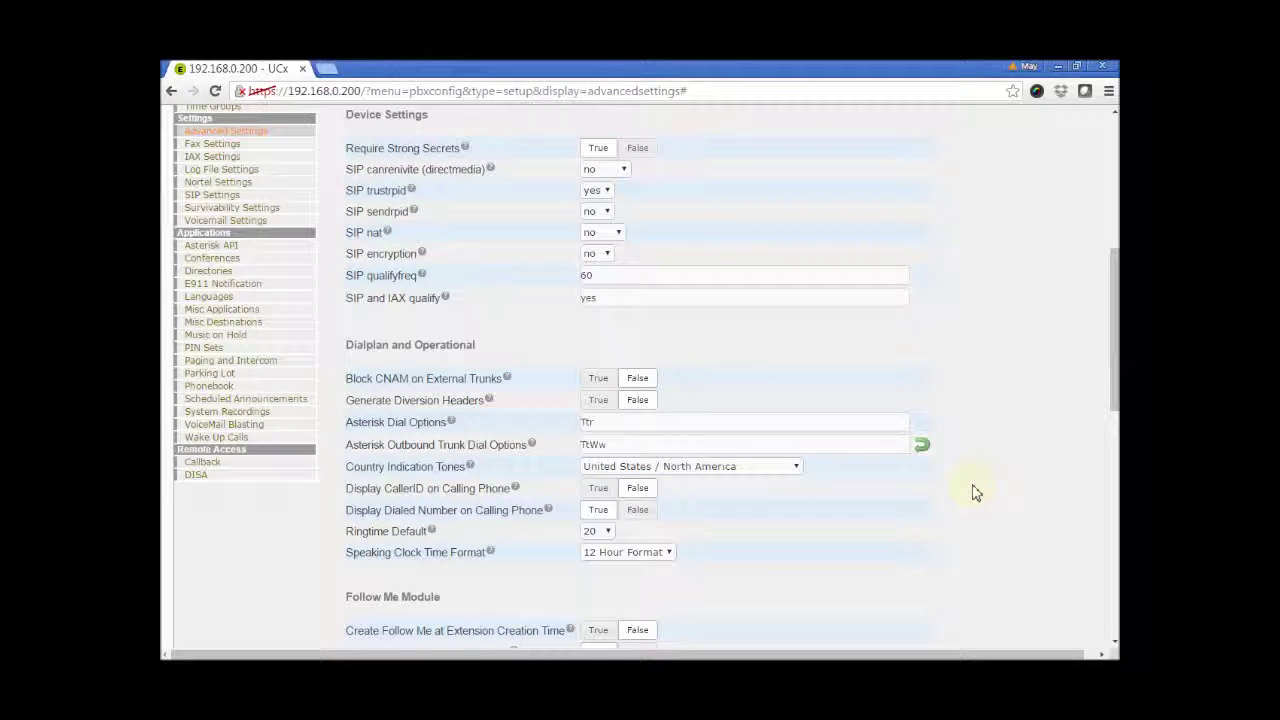
# View the available choices for Country Indication Tones and Ringtime Default without changing either setting.
pyautogui.click(797, 470)
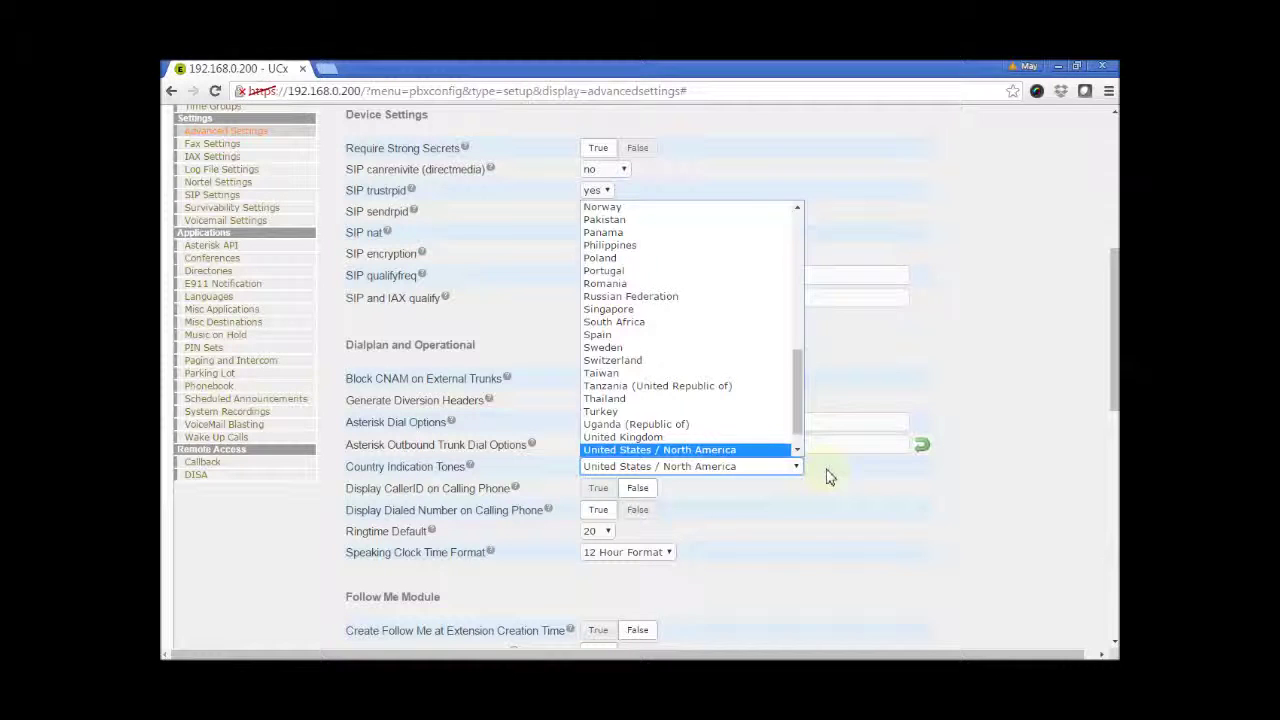
pyautogui.click(826, 476)
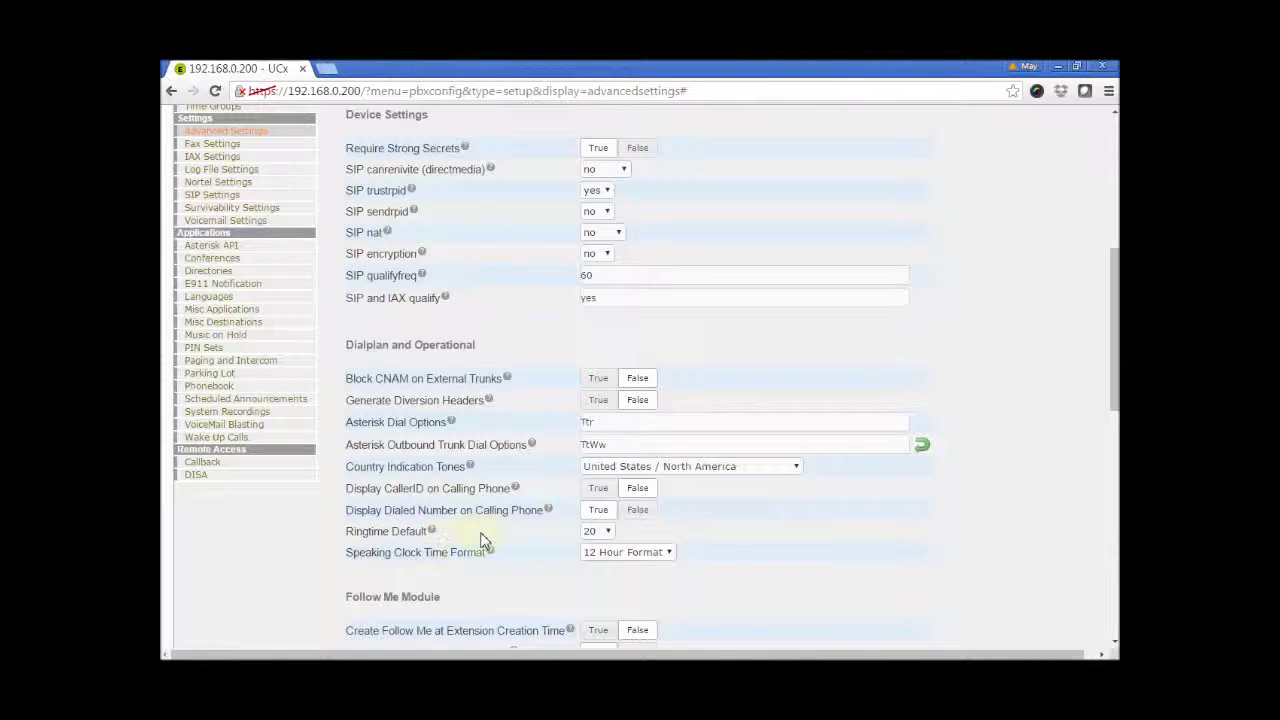
pyautogui.click(605, 533)
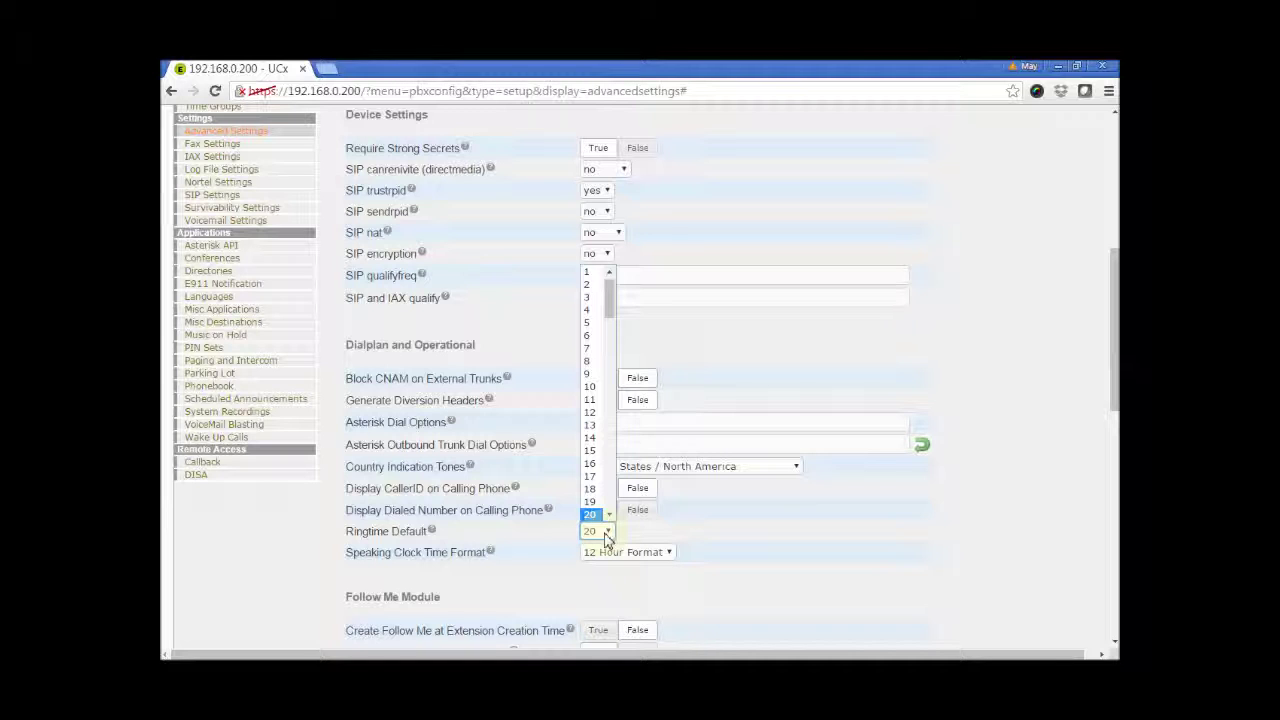
pyautogui.click(645, 540)
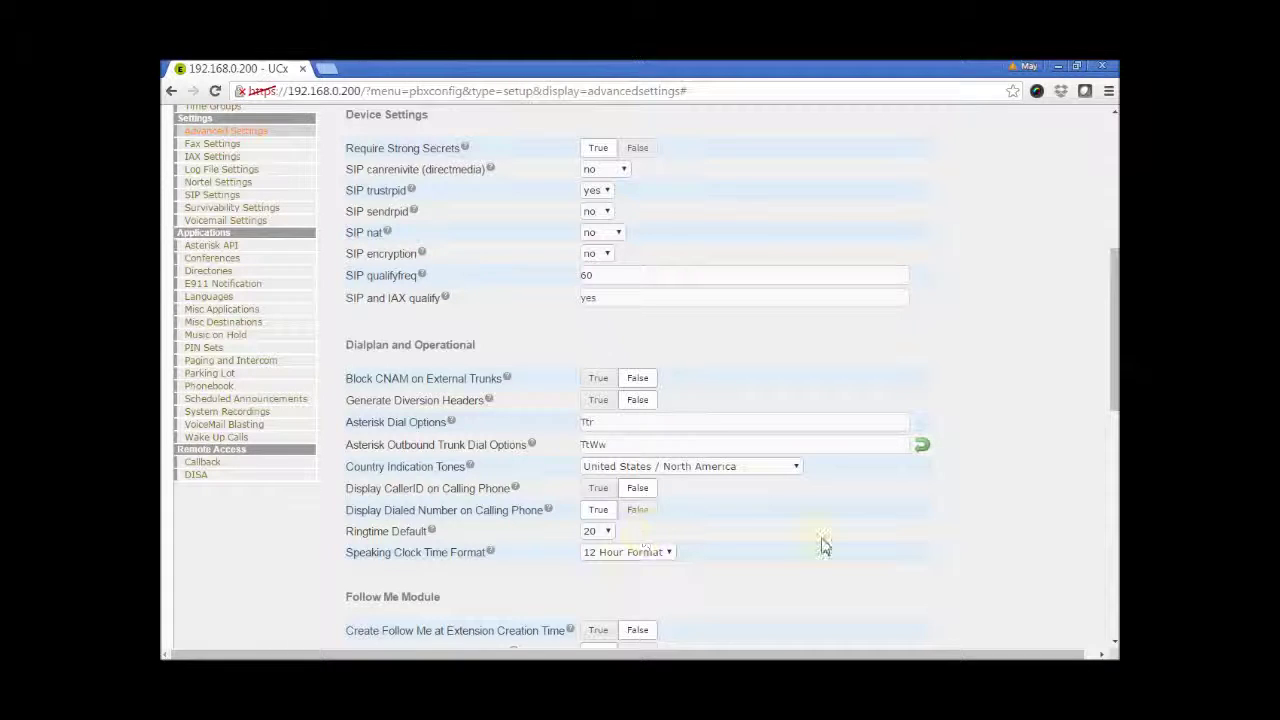
# Set Create Follow Me at Extension Creation Time to True in the Follow Me Module and save it.
pyautogui.moveTo(1110, 385); pyautogui.dragTo(1111, 414)
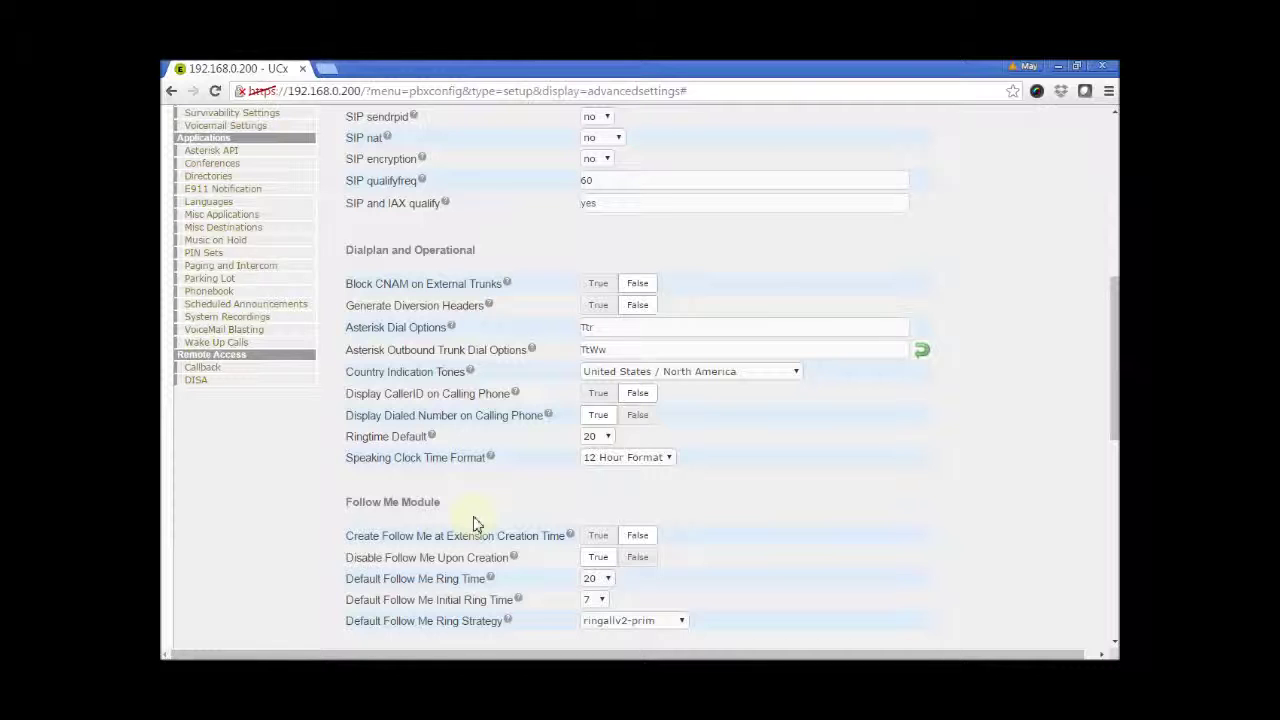
pyautogui.click(599, 537)
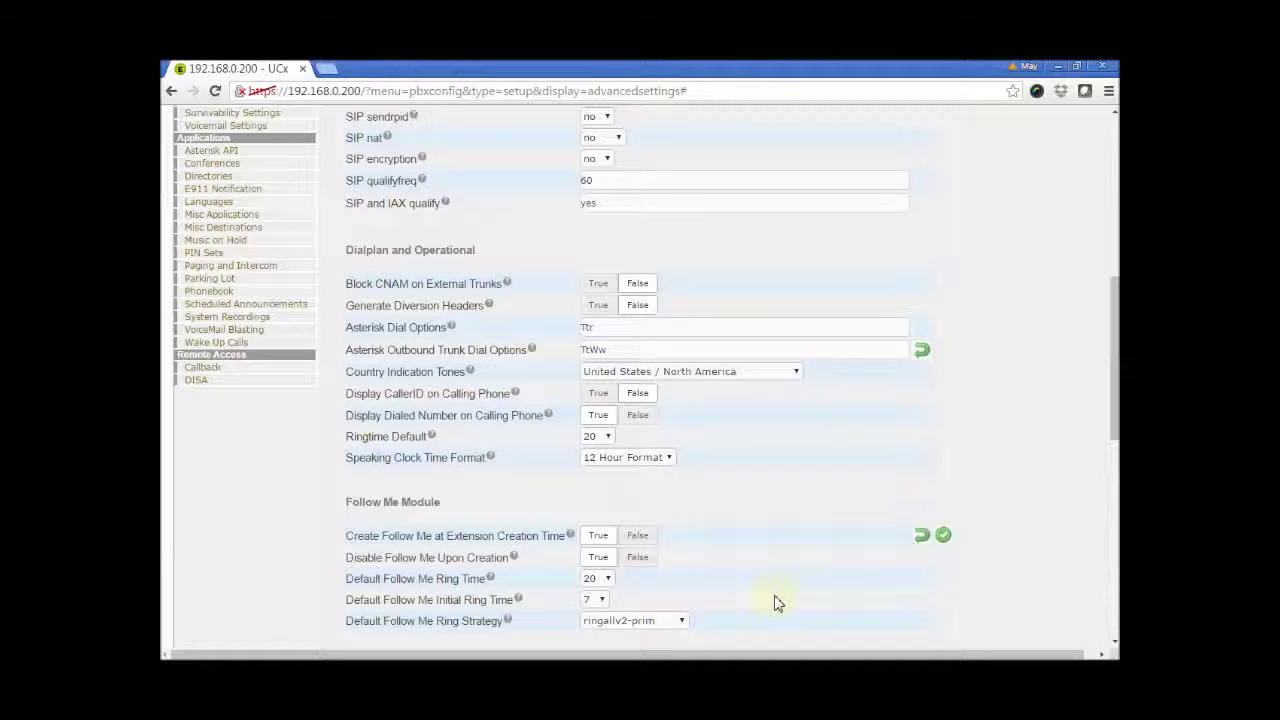
pyautogui.click(943, 538)
# Set ICE Support Enabled to True and save stun.l.google.com:19302 as the STUN Server Hostname in Media Settings.
pyautogui.moveTo(1112, 362); pyautogui.dragTo(1113, 515)
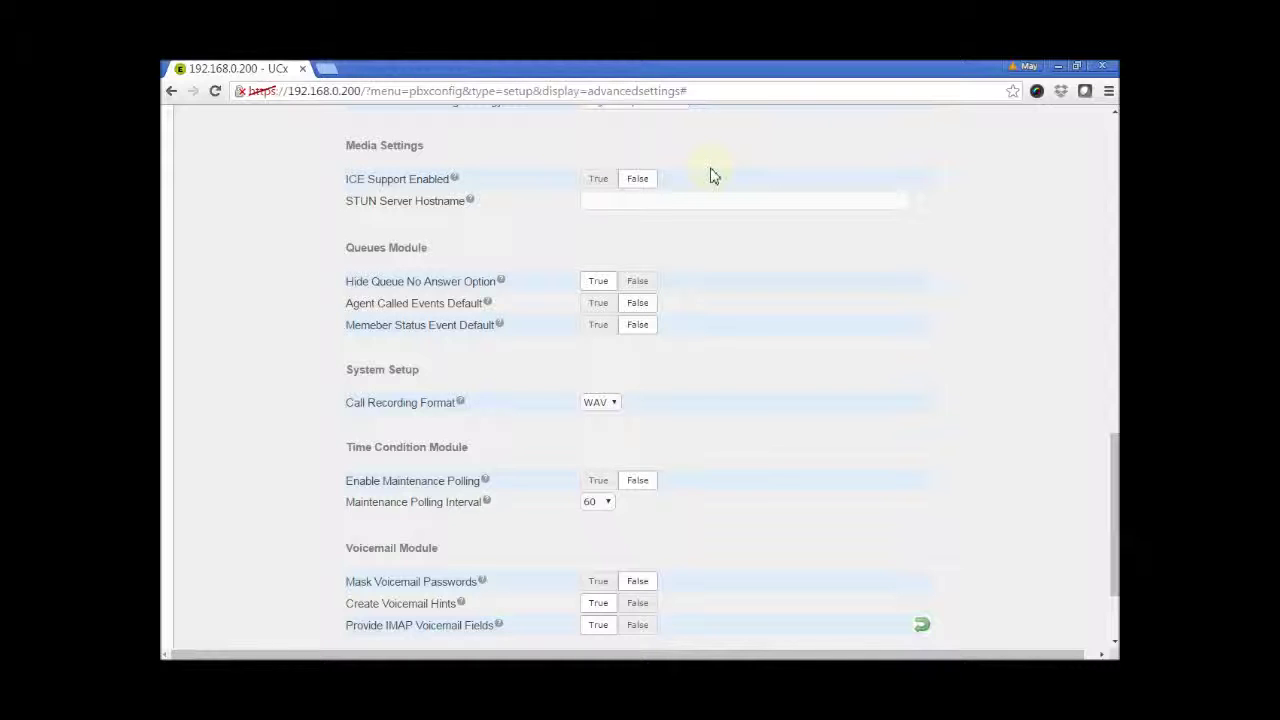
pyautogui.click(598, 184)
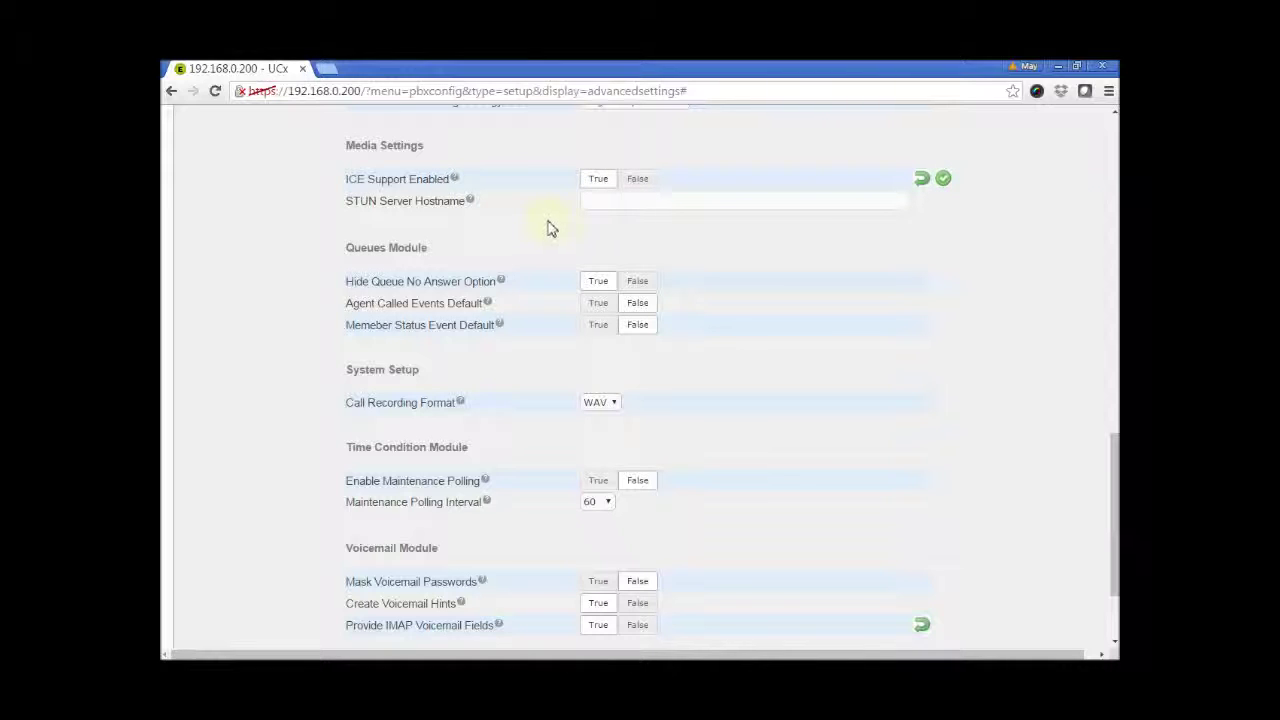
pyautogui.click(603, 203)
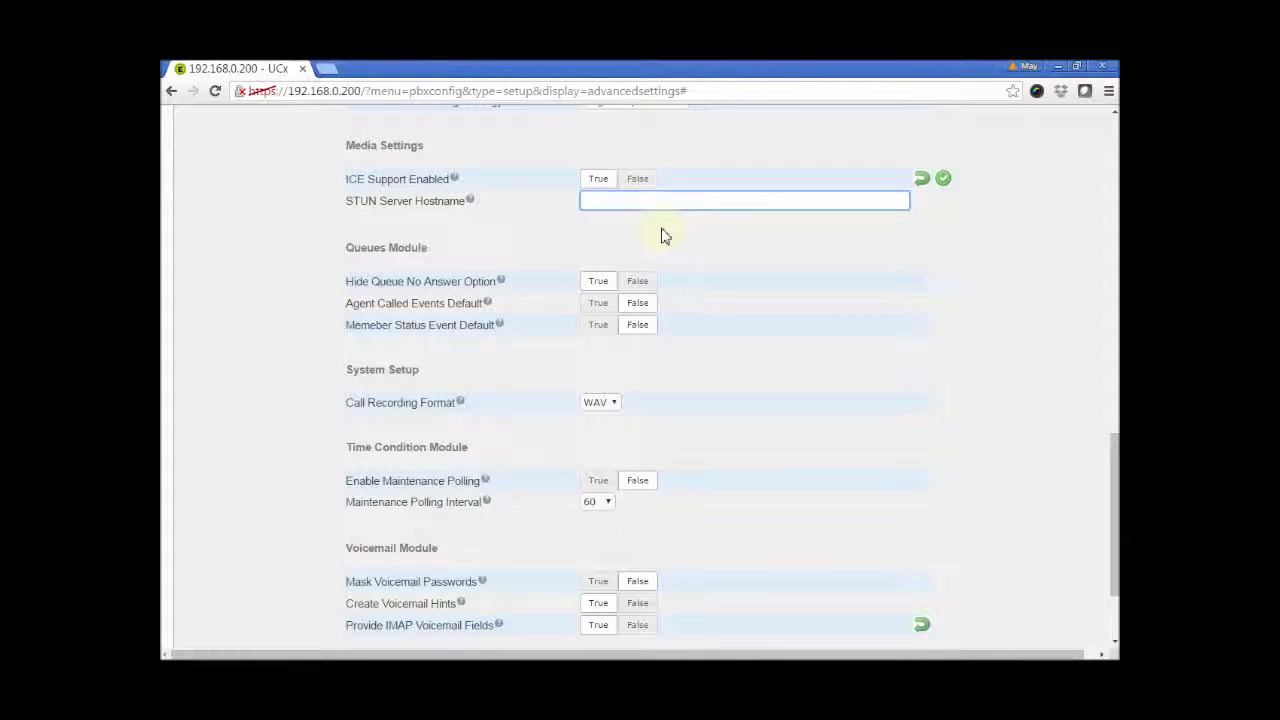
pyautogui.write('stun.l.google.com:1')
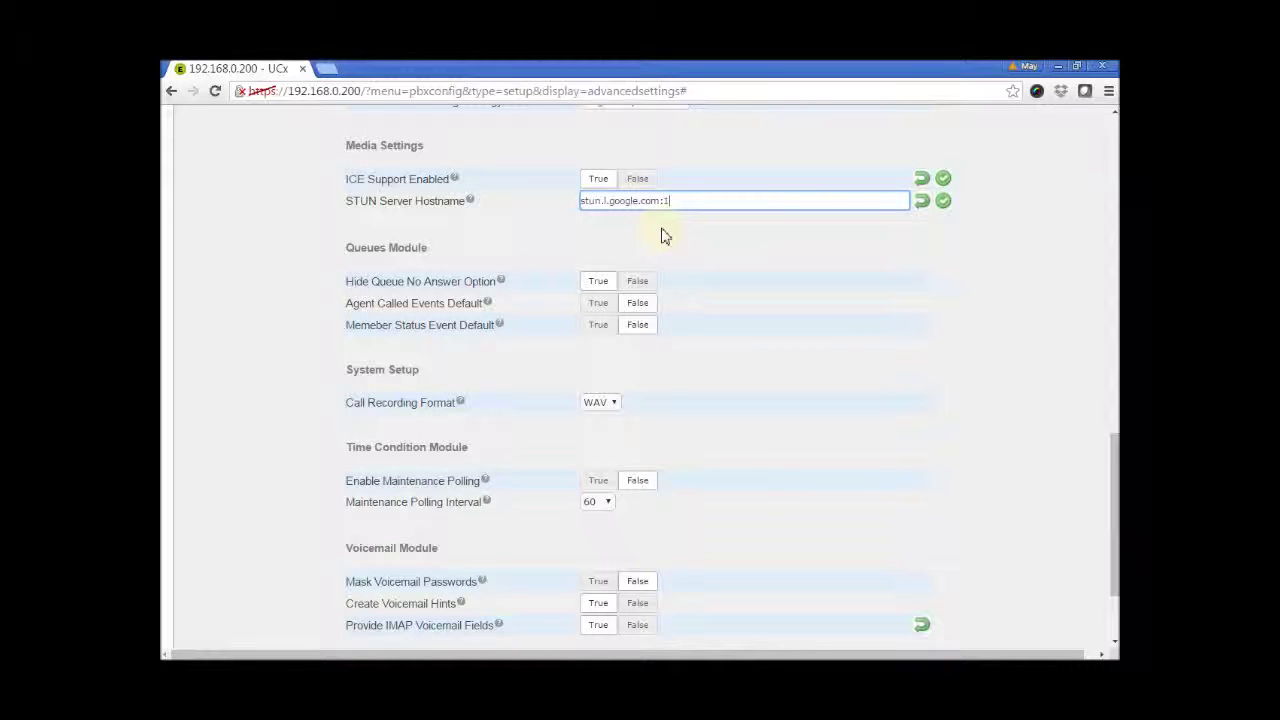
pyautogui.write('9302')
pyautogui.click(944, 200)
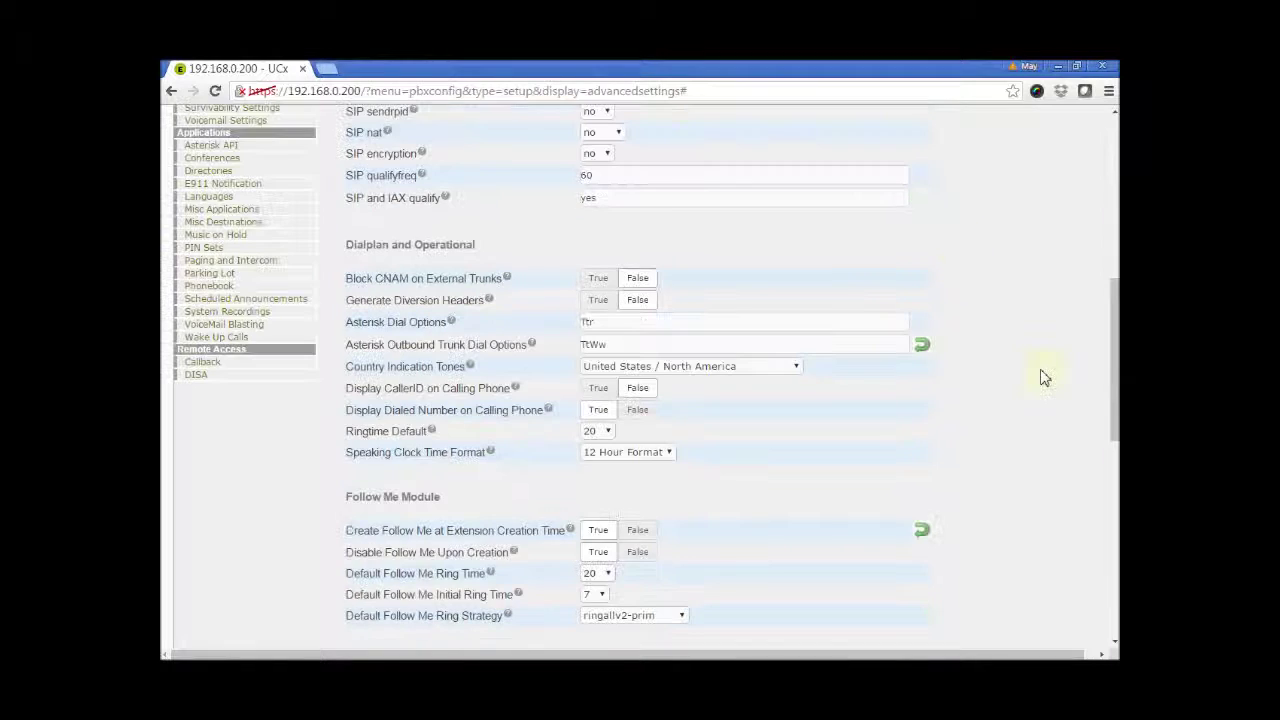
# Set Mask Voicemail Passwords and Provide IMAP Voicemail Fields to True in the Voicemail Module, save both settings and apply the configuration changes.
pyautogui.moveTo(1115, 345); pyautogui.dragTo(1115, 580)
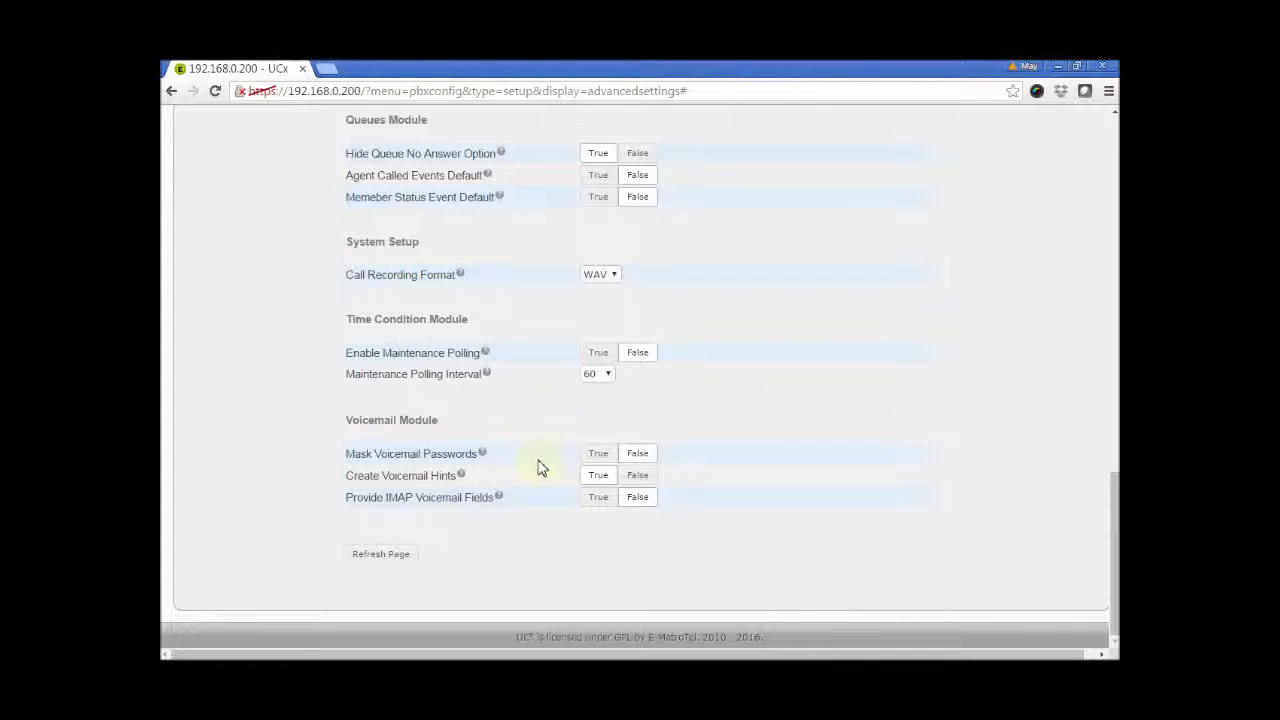
pyautogui.click(597, 455)
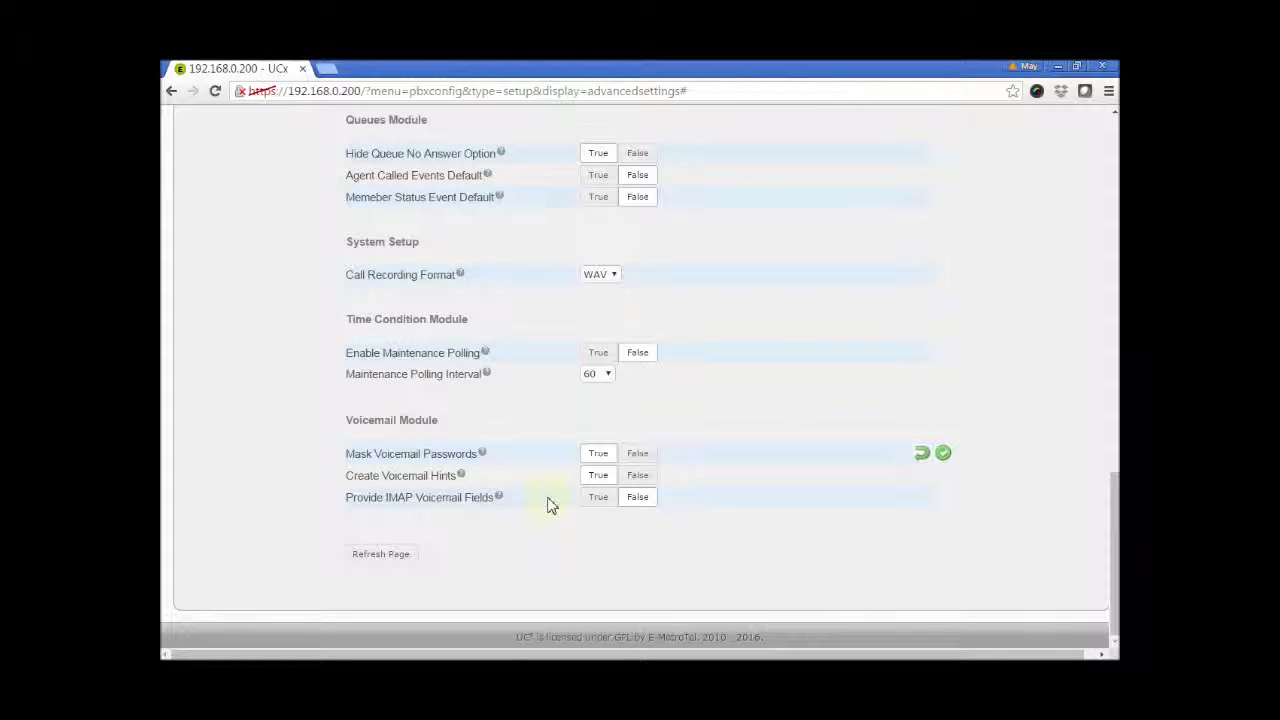
pyautogui.click(598, 498)
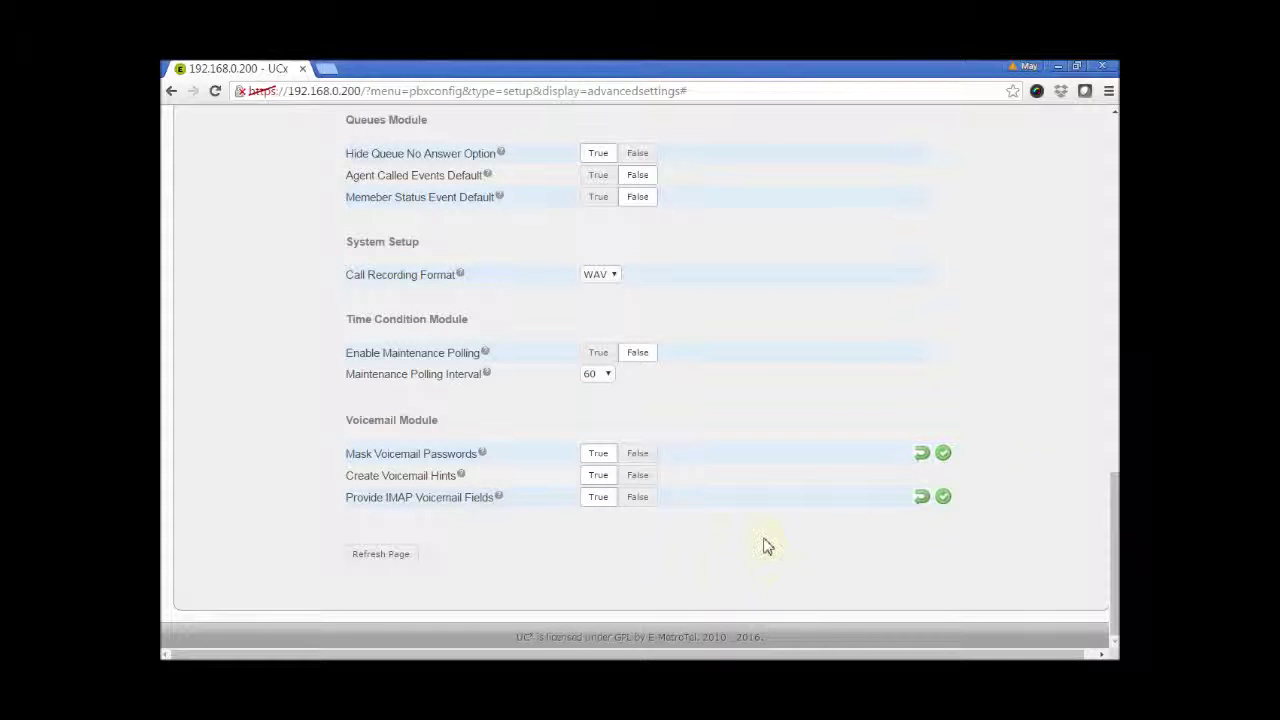
pyautogui.click(945, 455)
pyautogui.click(943, 497)
pyautogui.moveTo(1117, 537); pyautogui.dragTo(1115, 170)
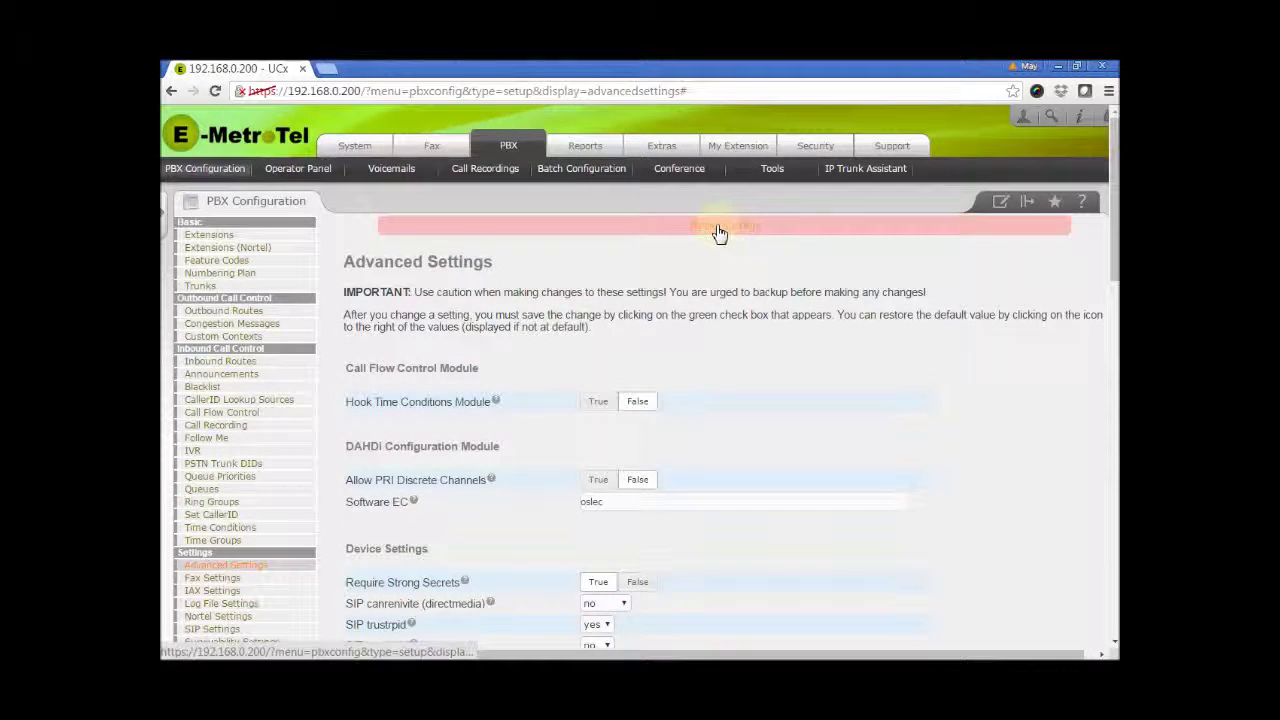
pyautogui.click(722, 229)
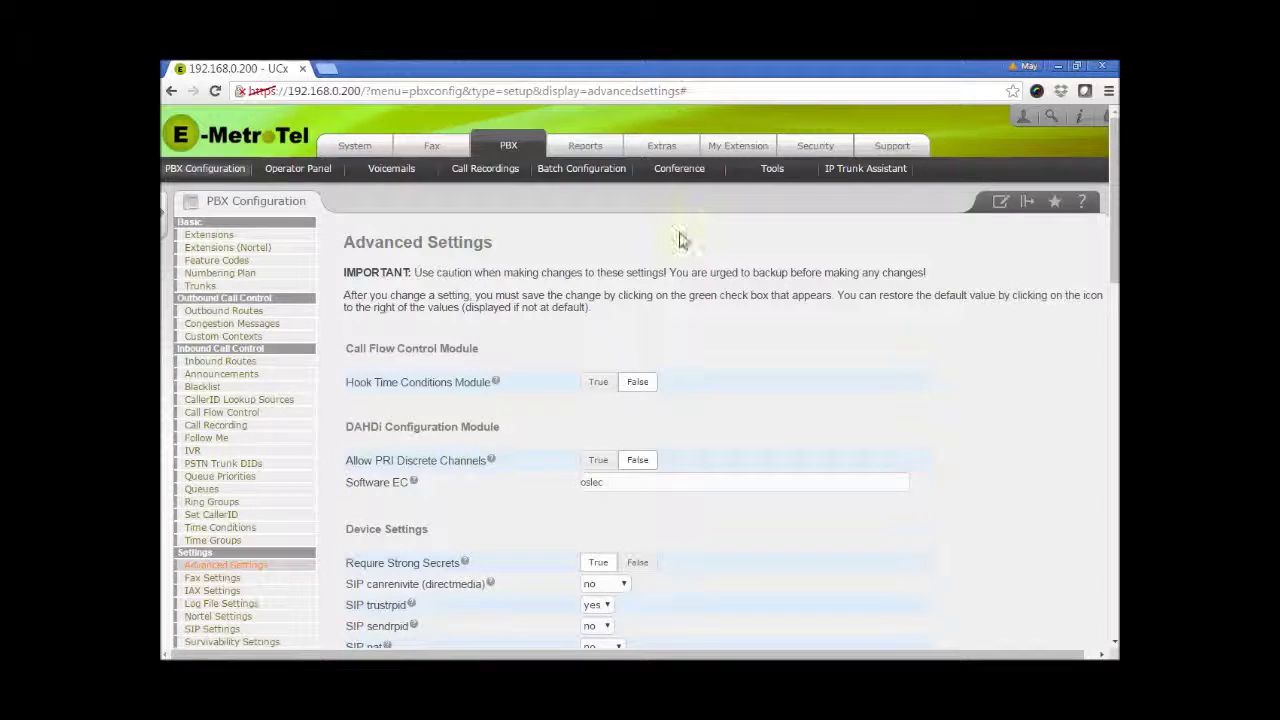
# Open the existing test extension 123 and examine the Voicemail Password, IMAP Username and IMAP Password fields in its Voicemail section.
pyautogui.click(210, 240)
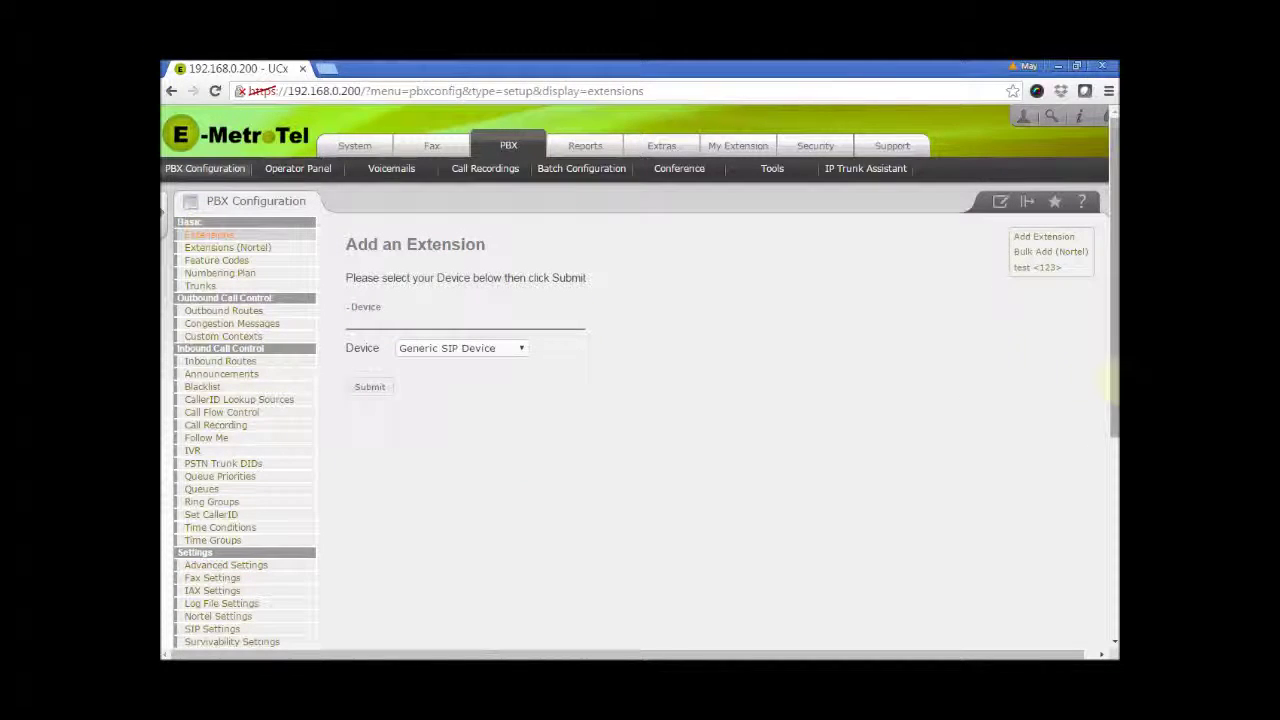
pyautogui.click(1033, 272)
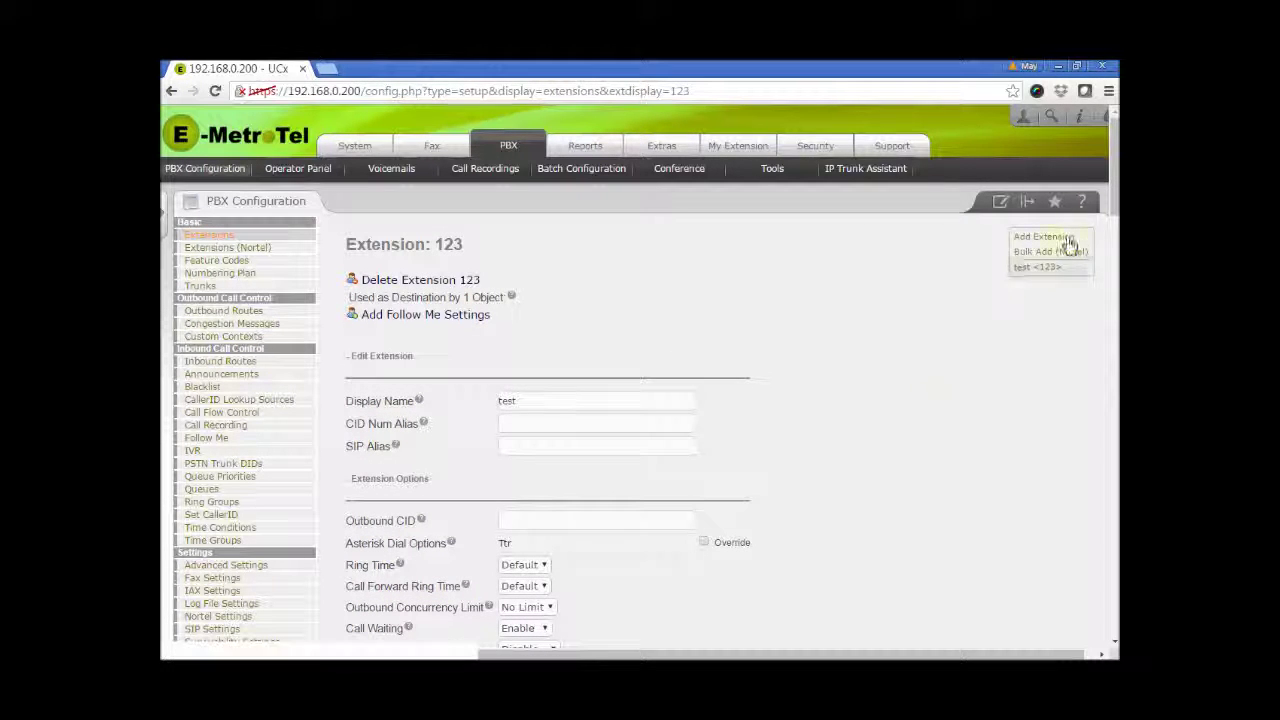
pyautogui.scroll(-1, 1100, 170)
pyautogui.moveTo(1112, 185); pyautogui.dragTo(1112, 460)
pyautogui.moveTo(1113, 479); pyautogui.dragTo(1116, 549)
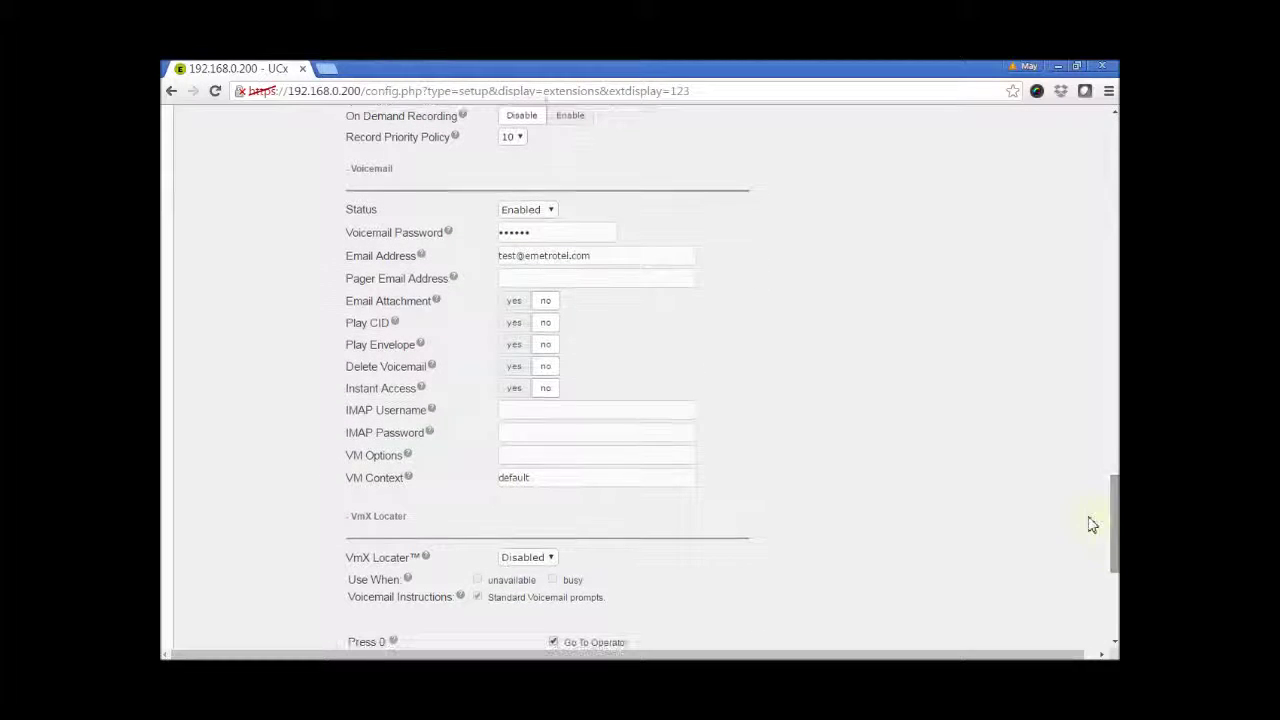
pyautogui.click(553, 233)
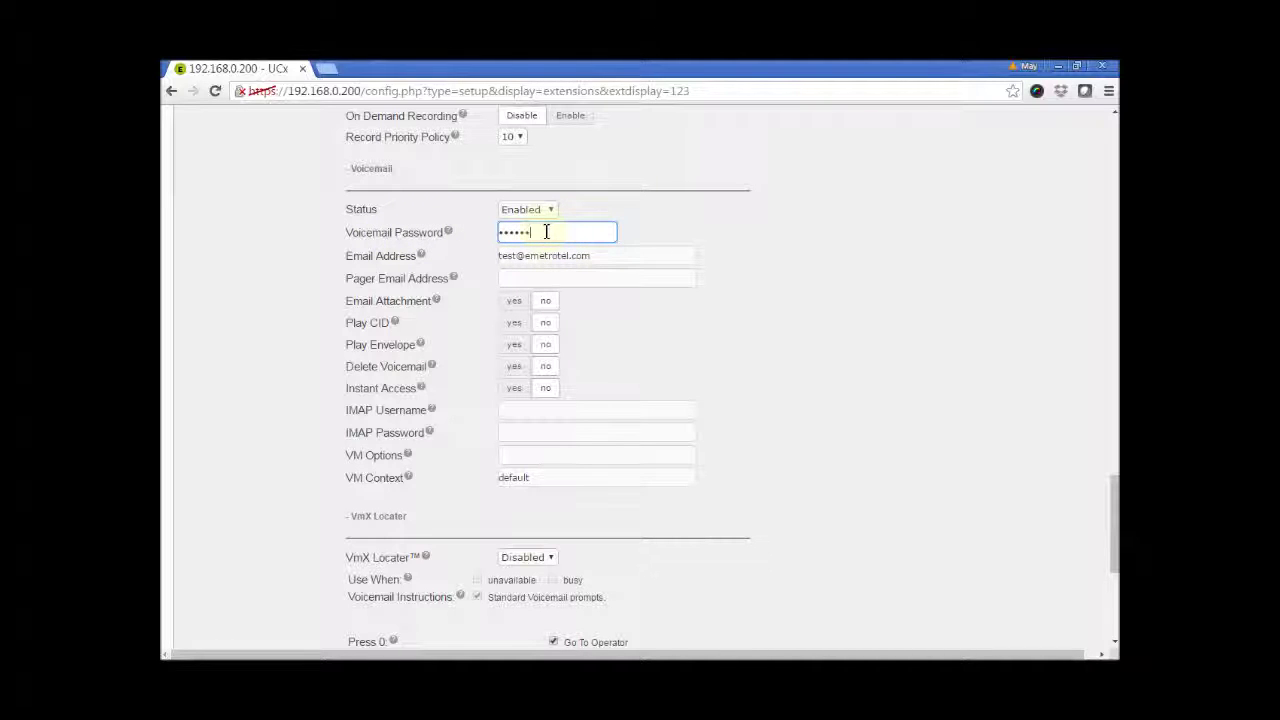
pyautogui.click(635, 410)
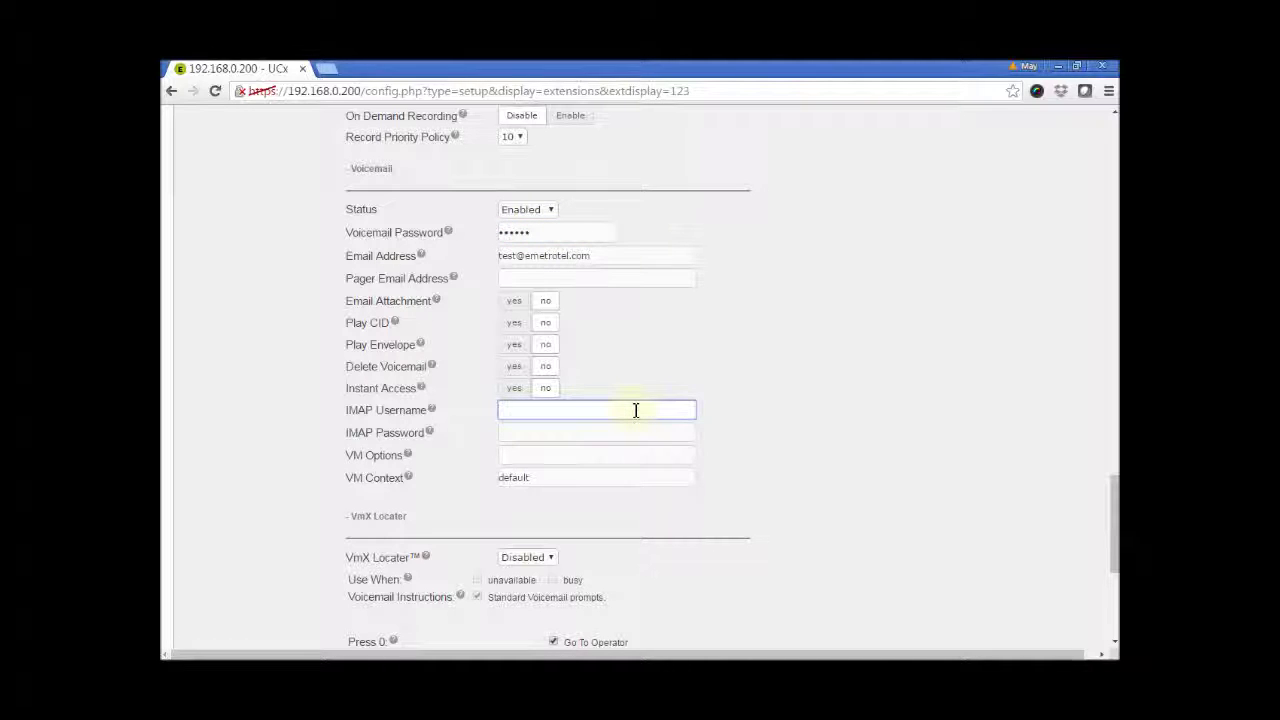
pyautogui.click(535, 432)
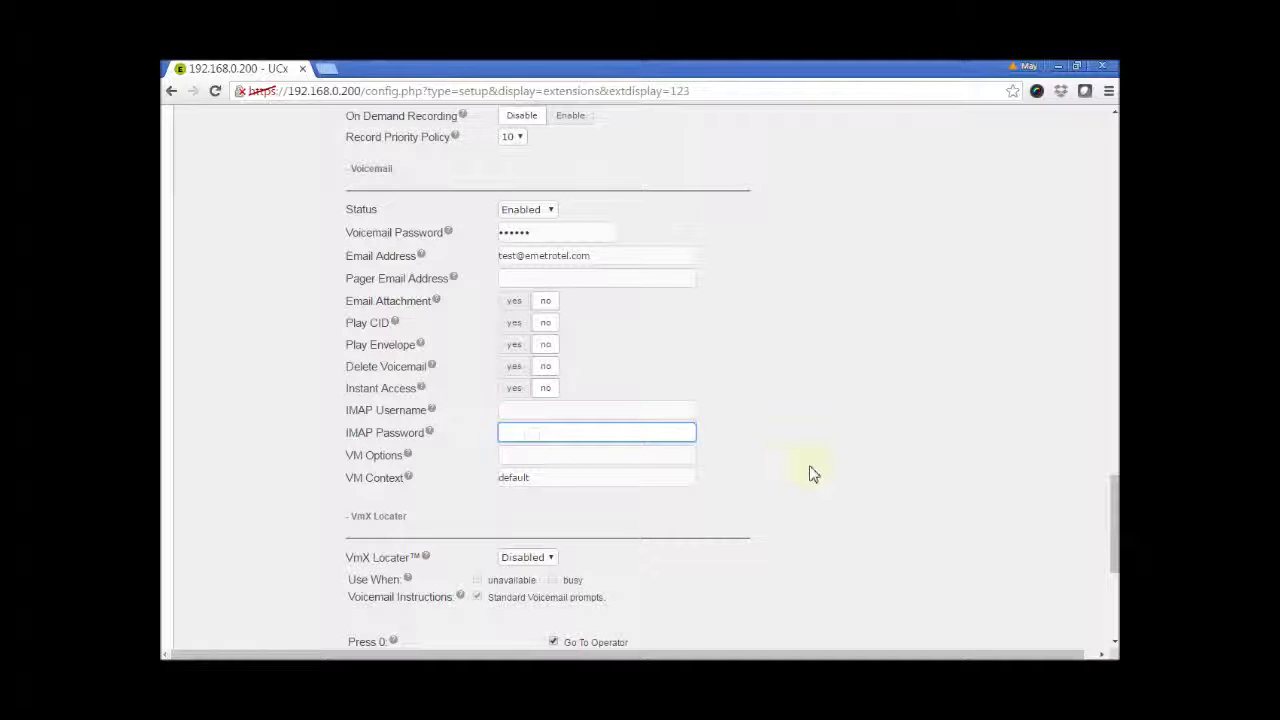